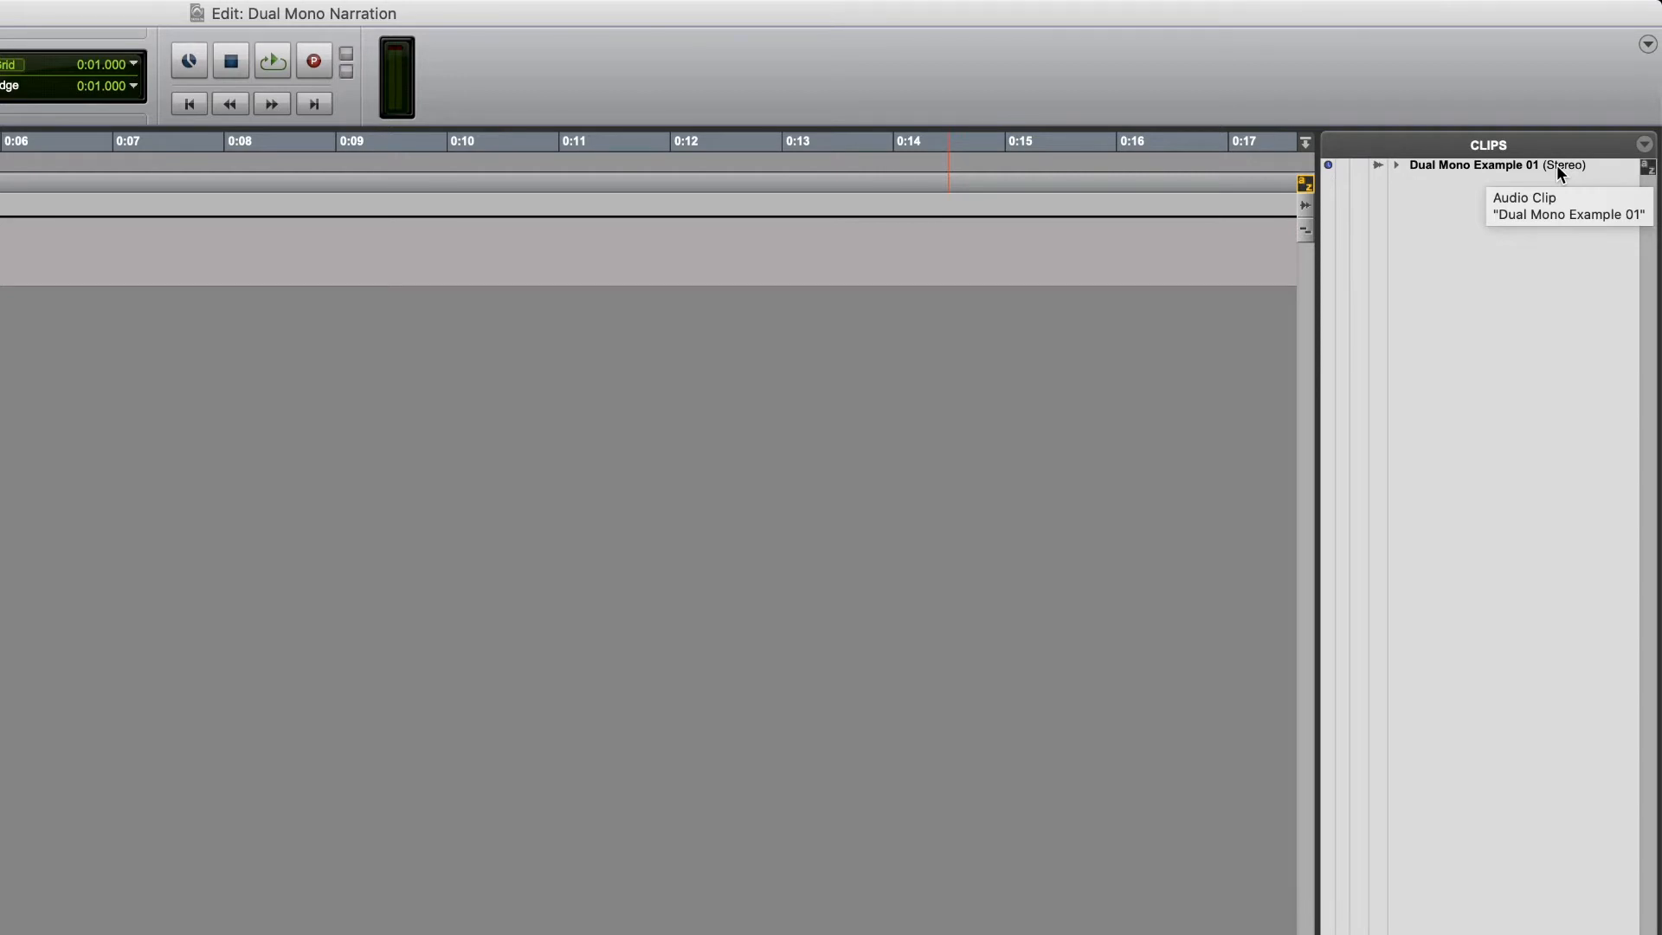
- Place the stereo clip Dual Mono Example 01 on a new track at the session start and enlarge the track height
left_click(1557, 165)
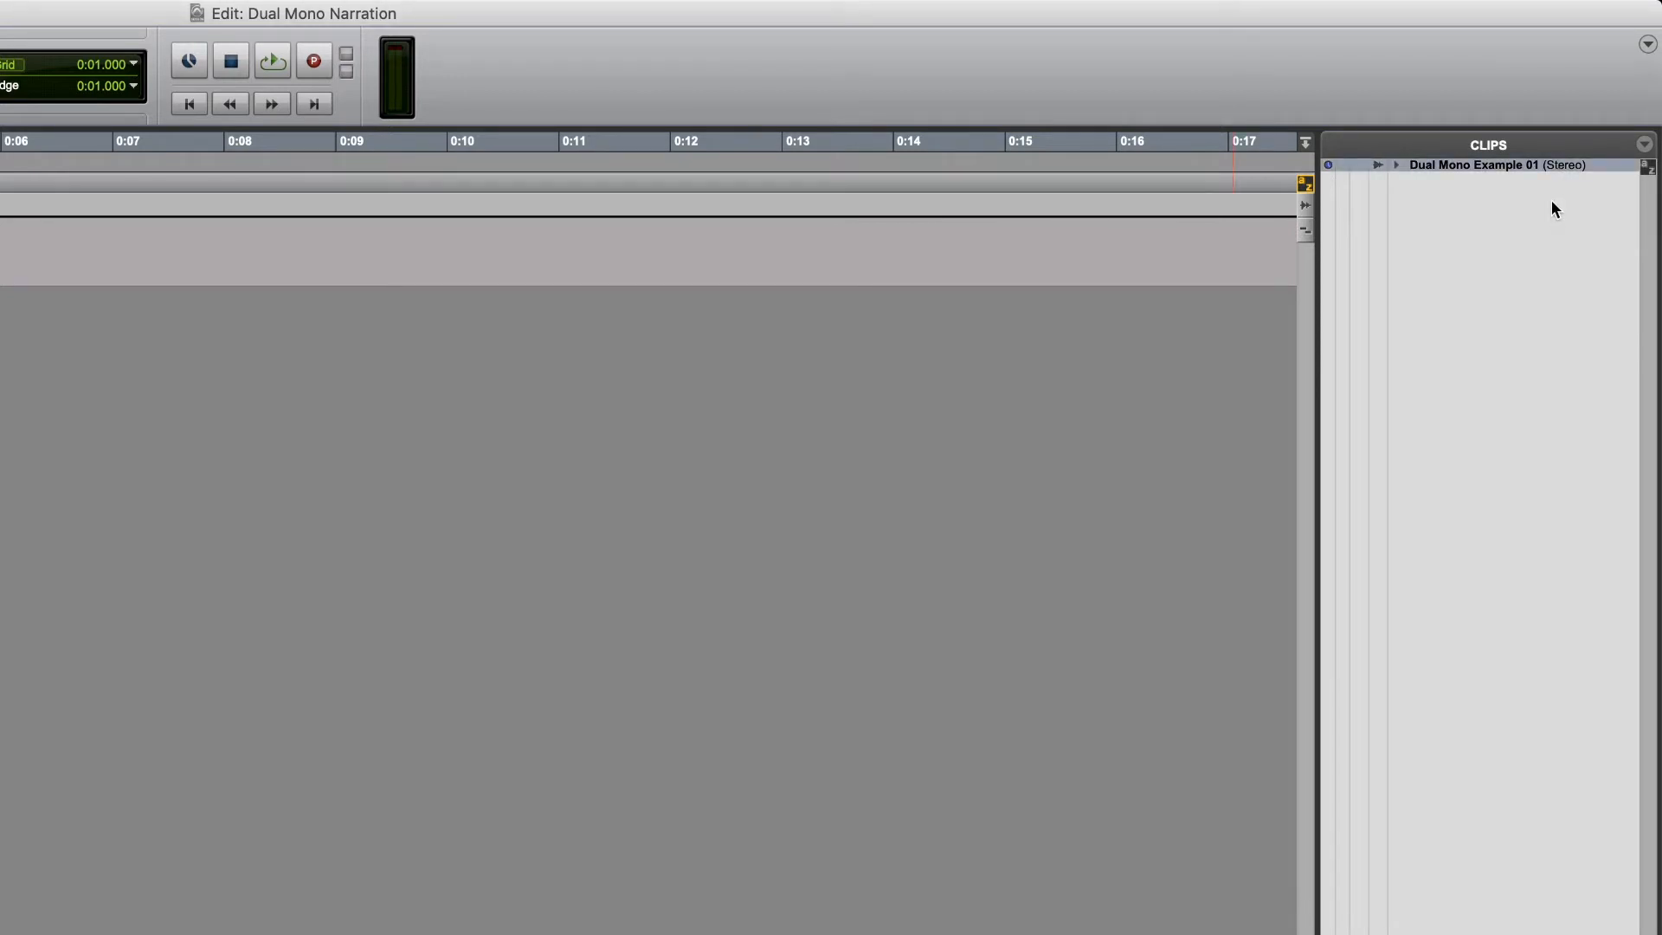
left_click_drag(1503, 168, 89, 575)
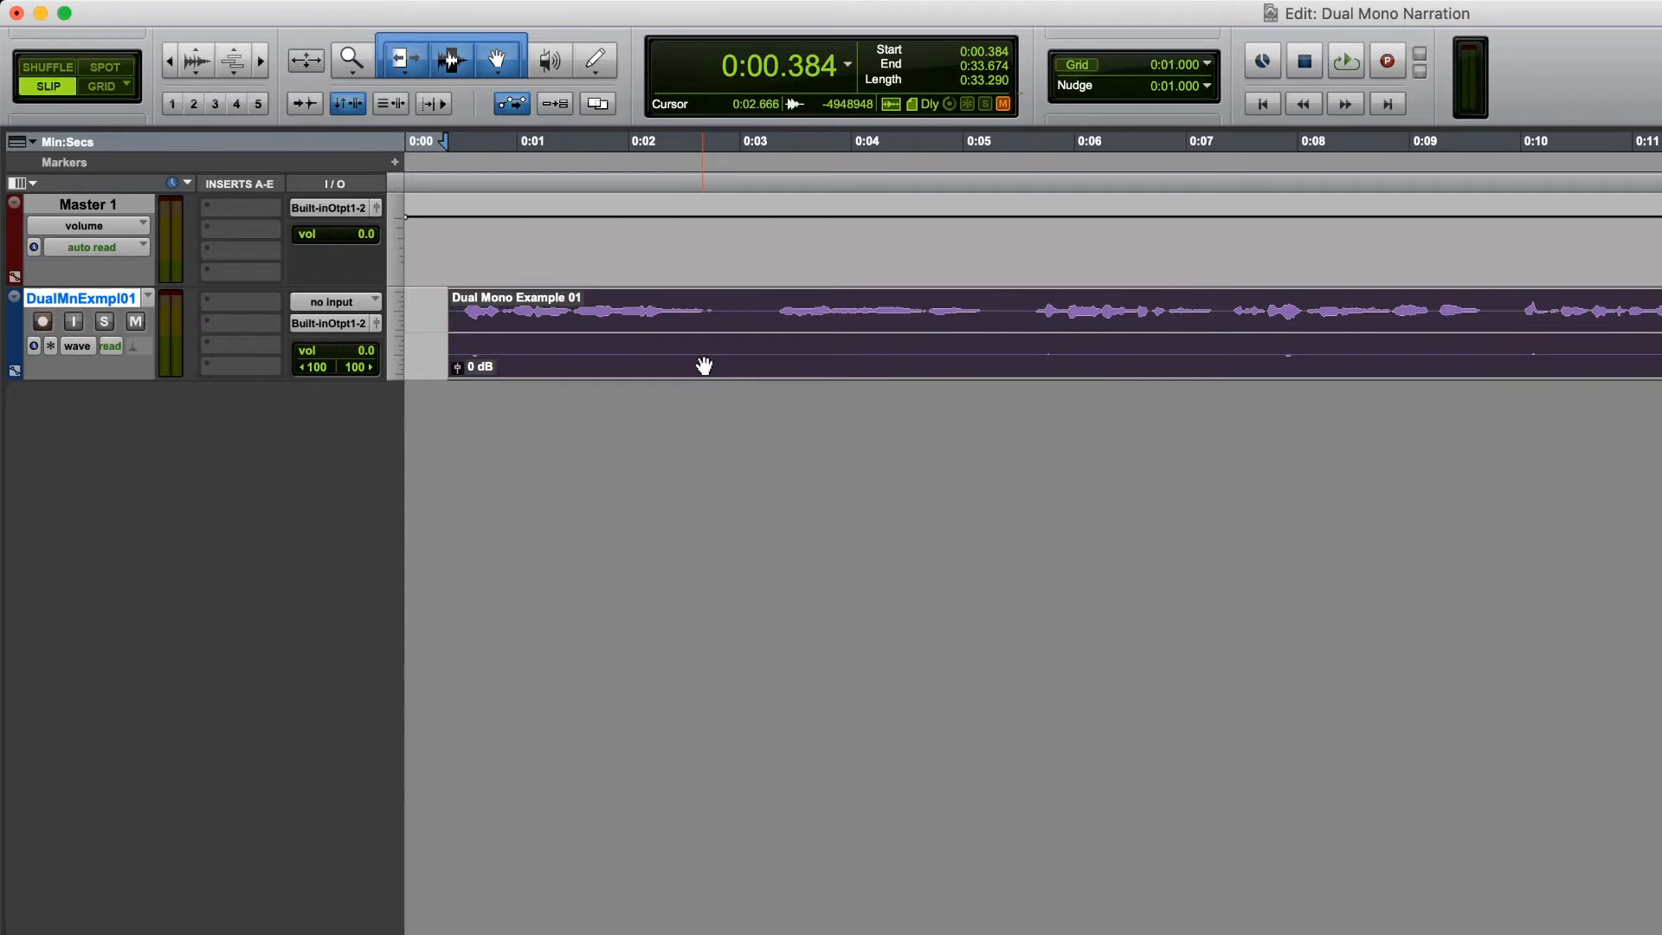
left_click_drag(704, 365, 520, 363)
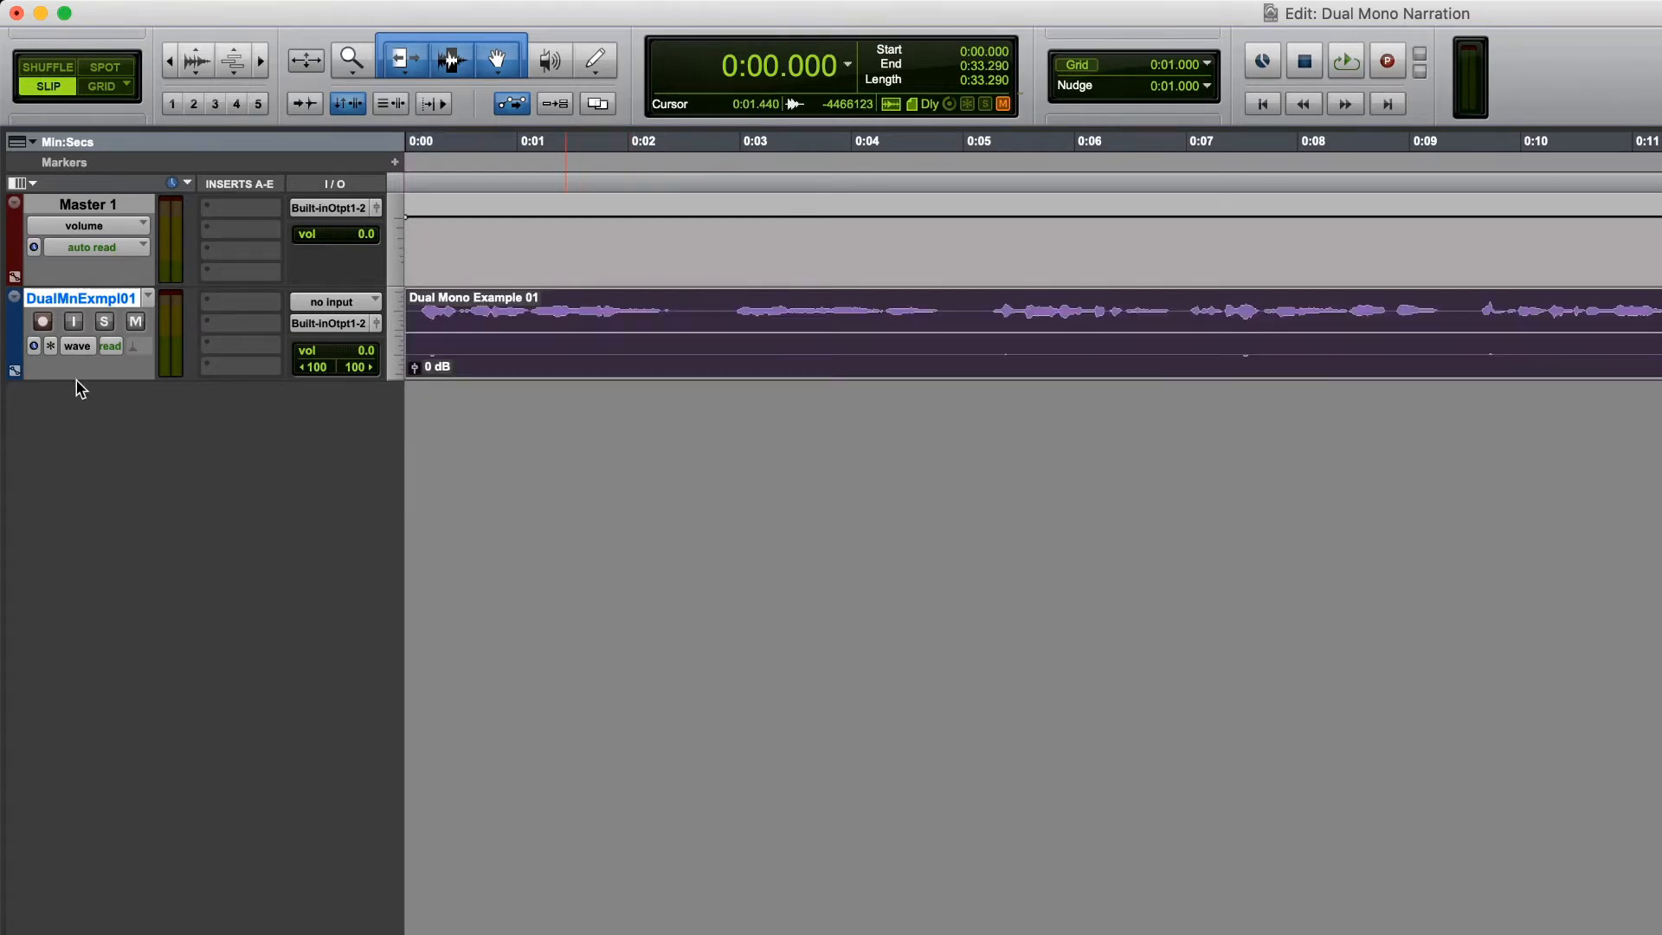
left_click_drag(77, 382, 64, 758)
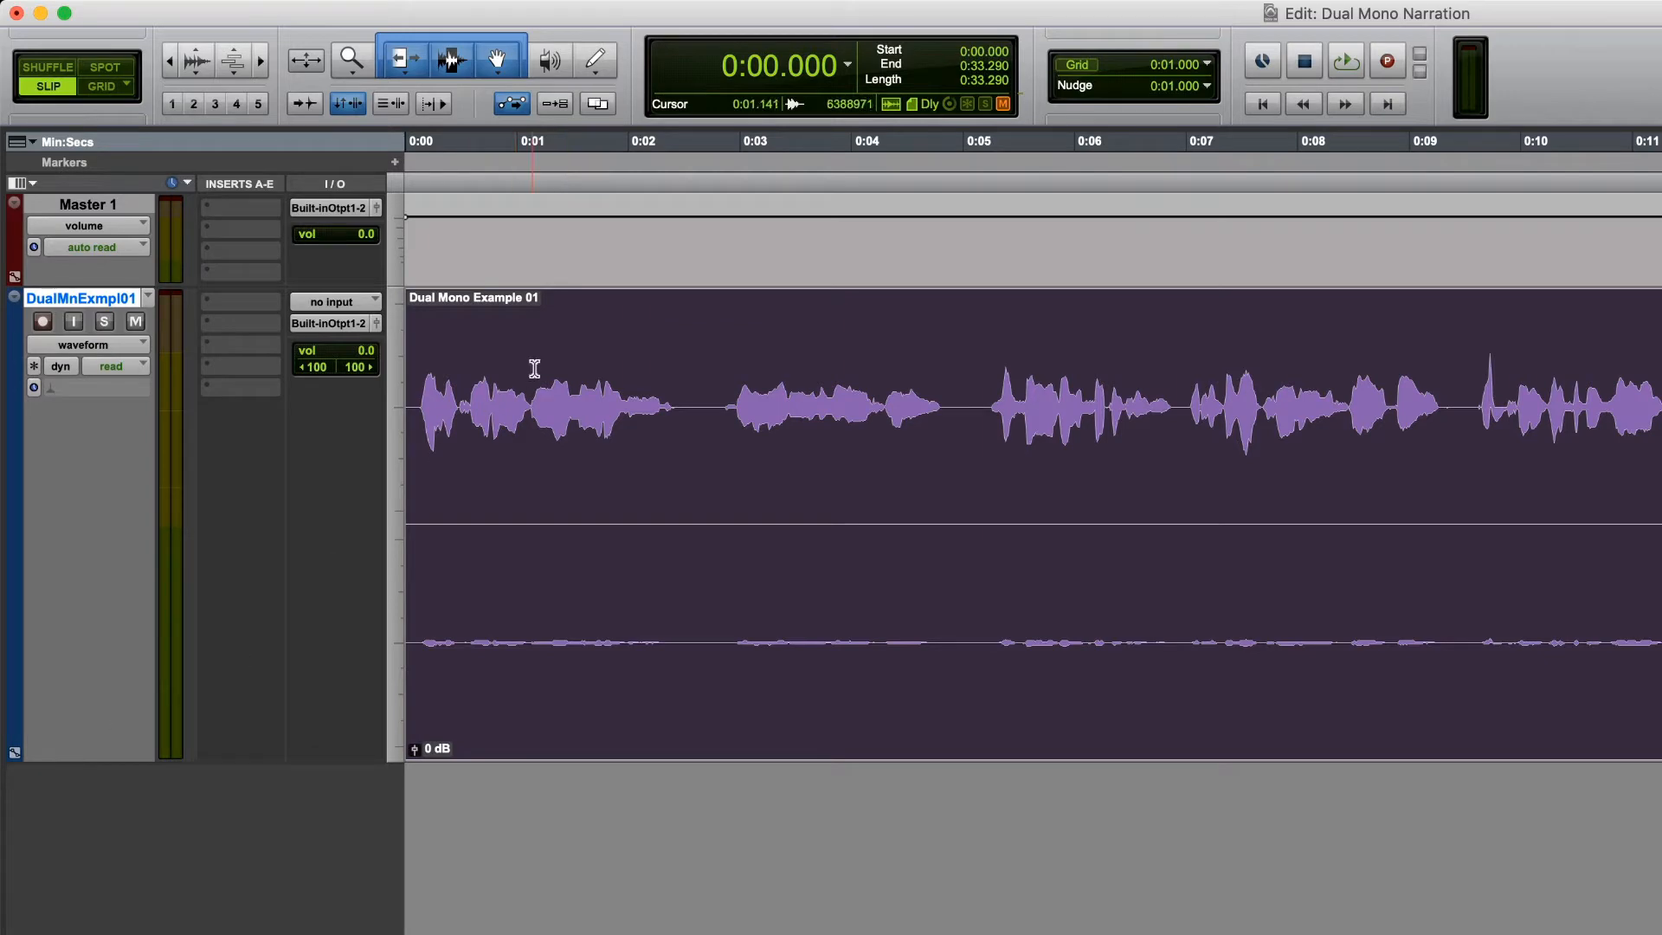
- Compare the clip's left and right channels and play it from 0:13.120 through the overloaded section
left_click(744, 399)
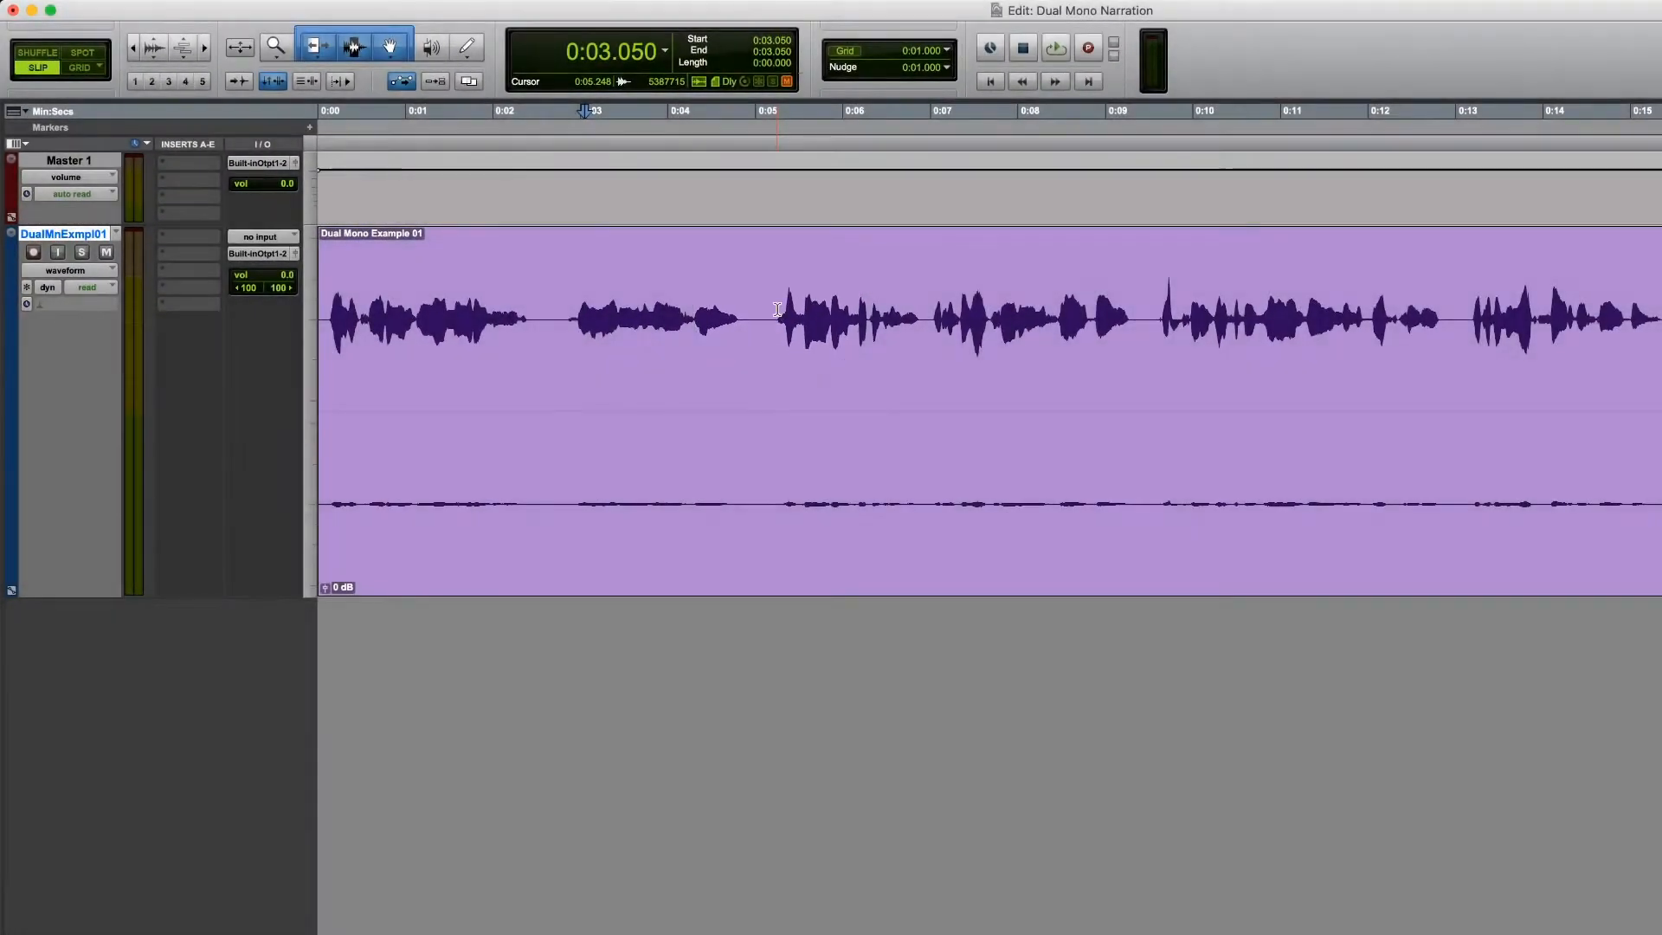
left_click(580, 510)
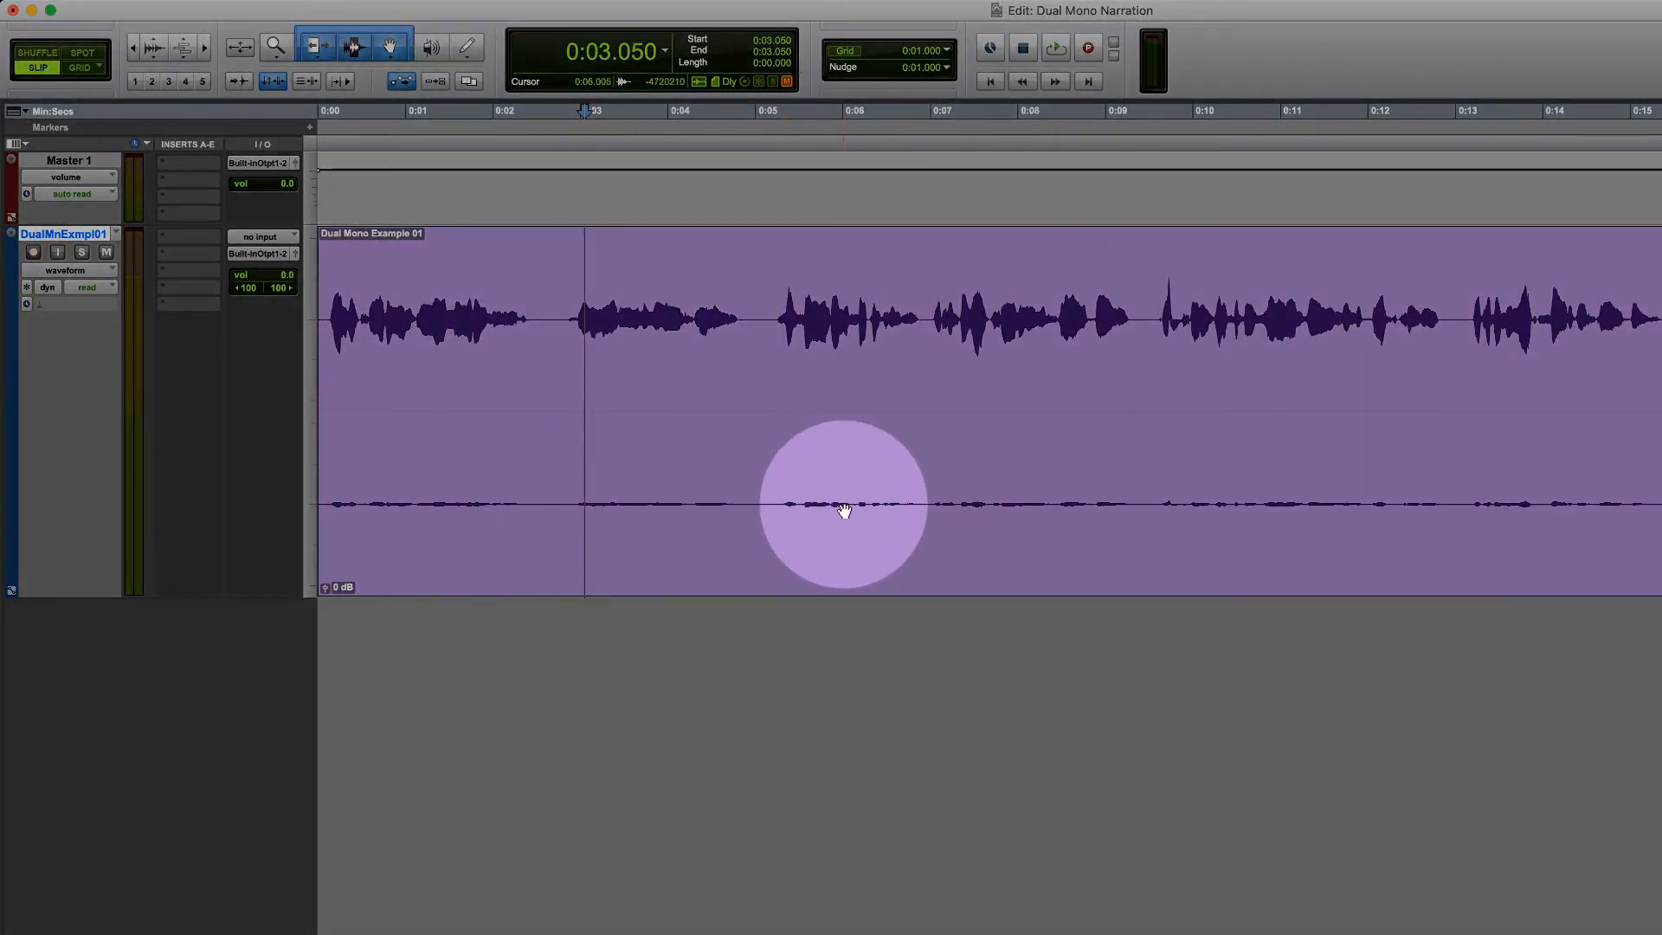
key("super+bracketleft")
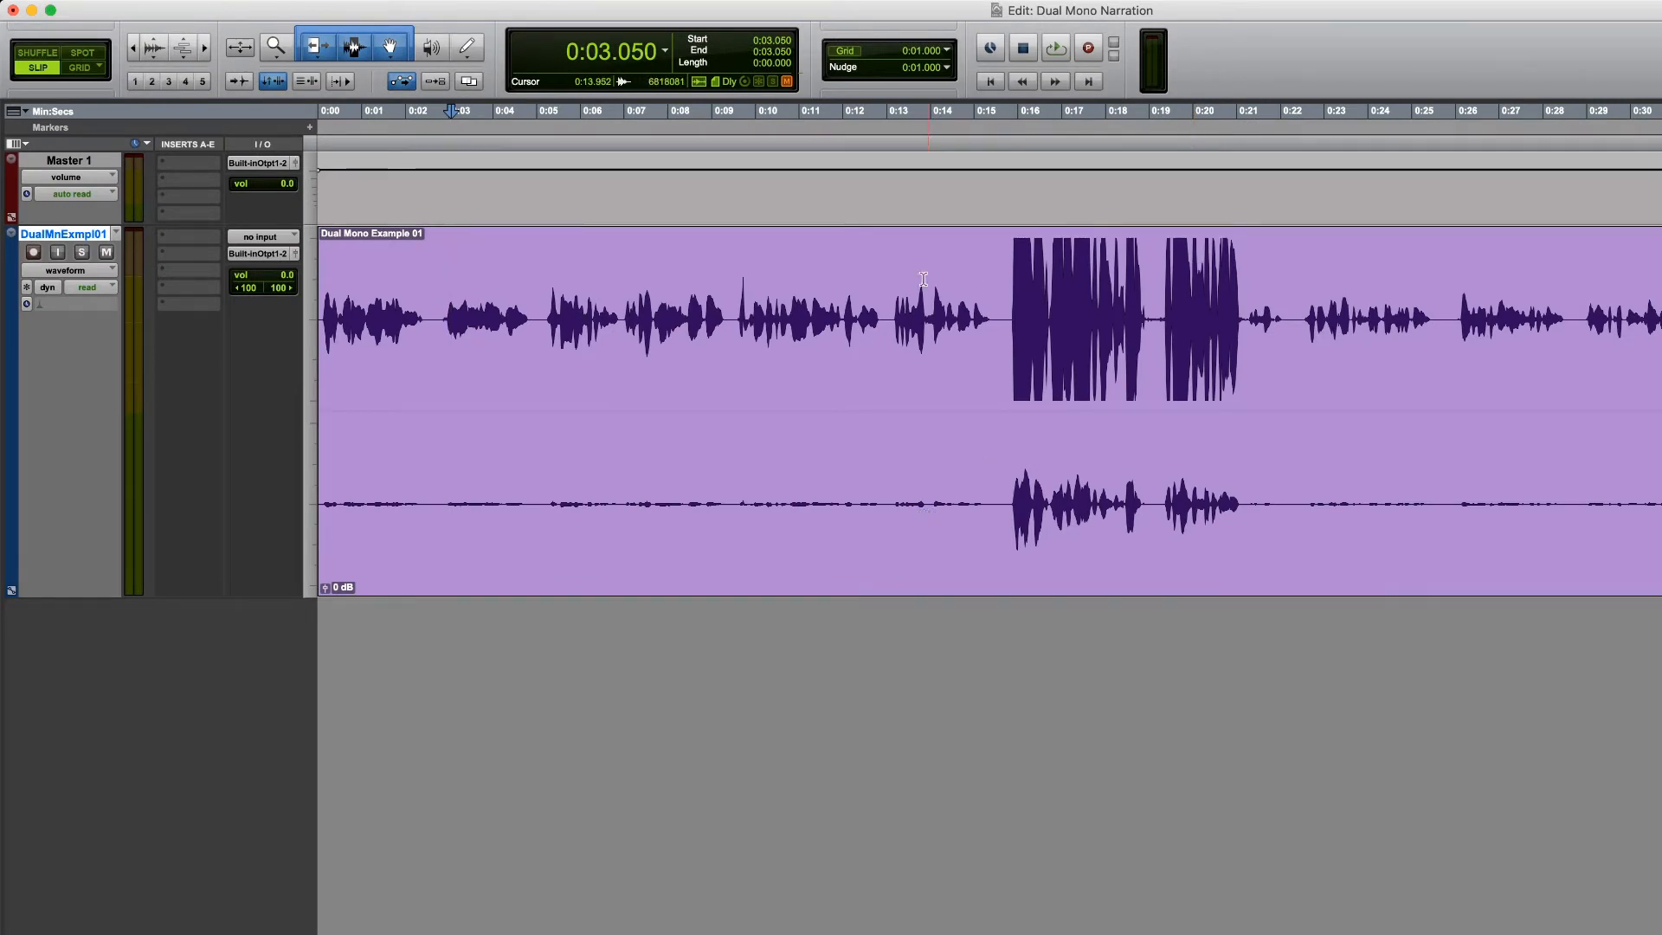
left_click_drag(1016, 273, 1249, 284)
left_click(1304, 278)
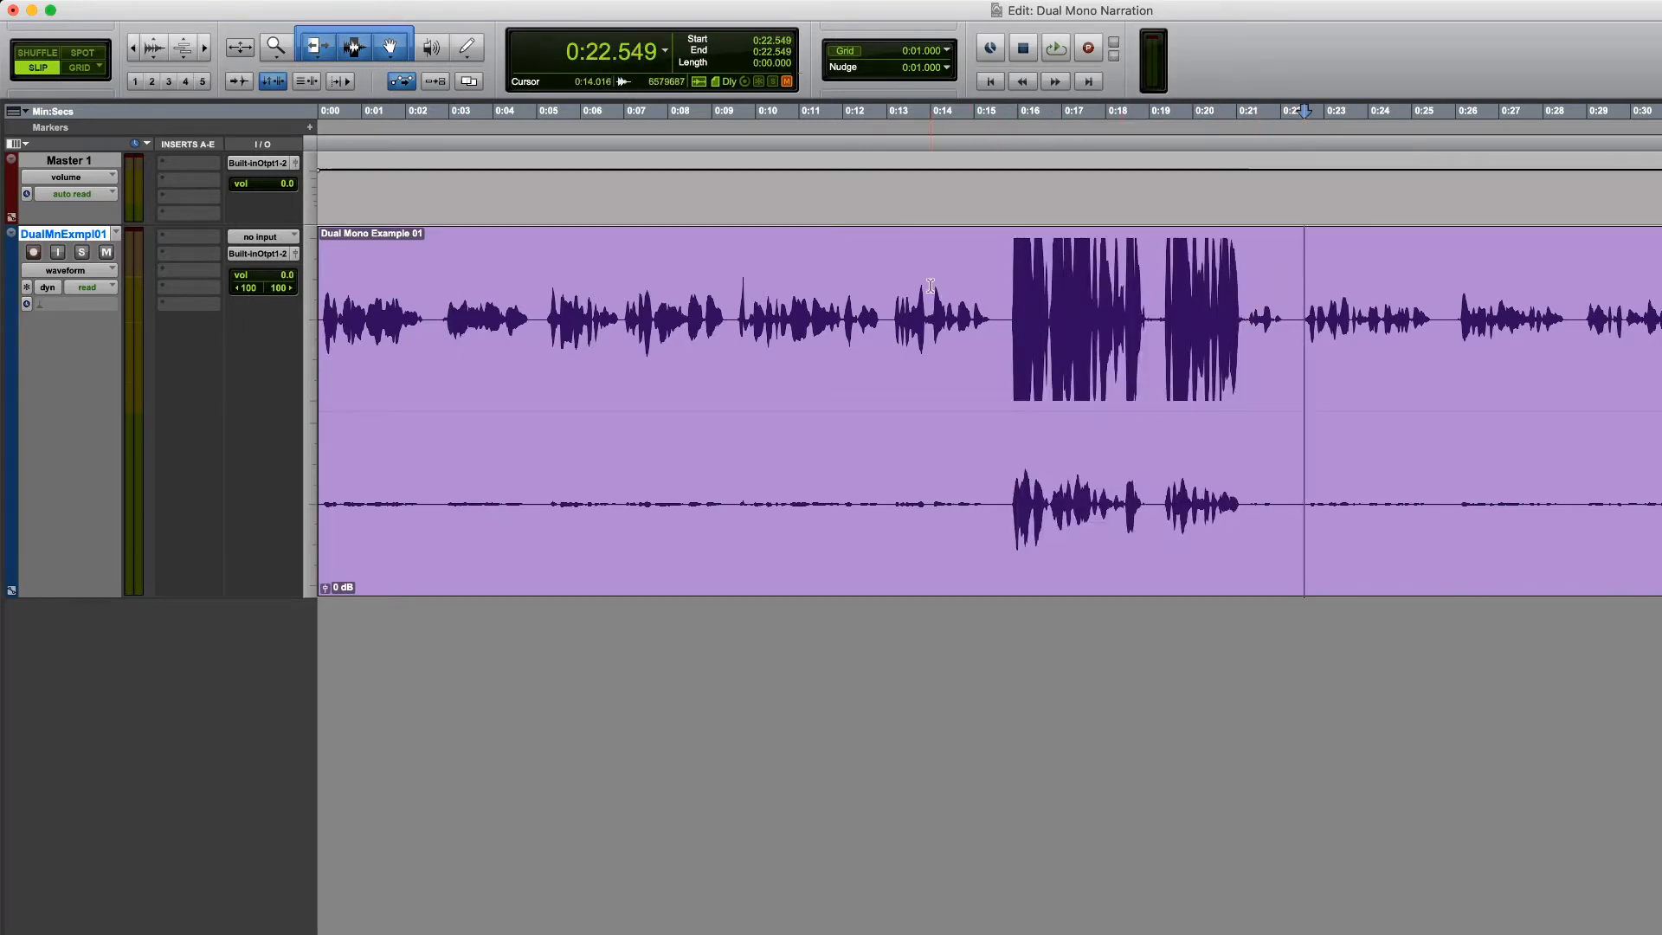
left_click(892, 280)
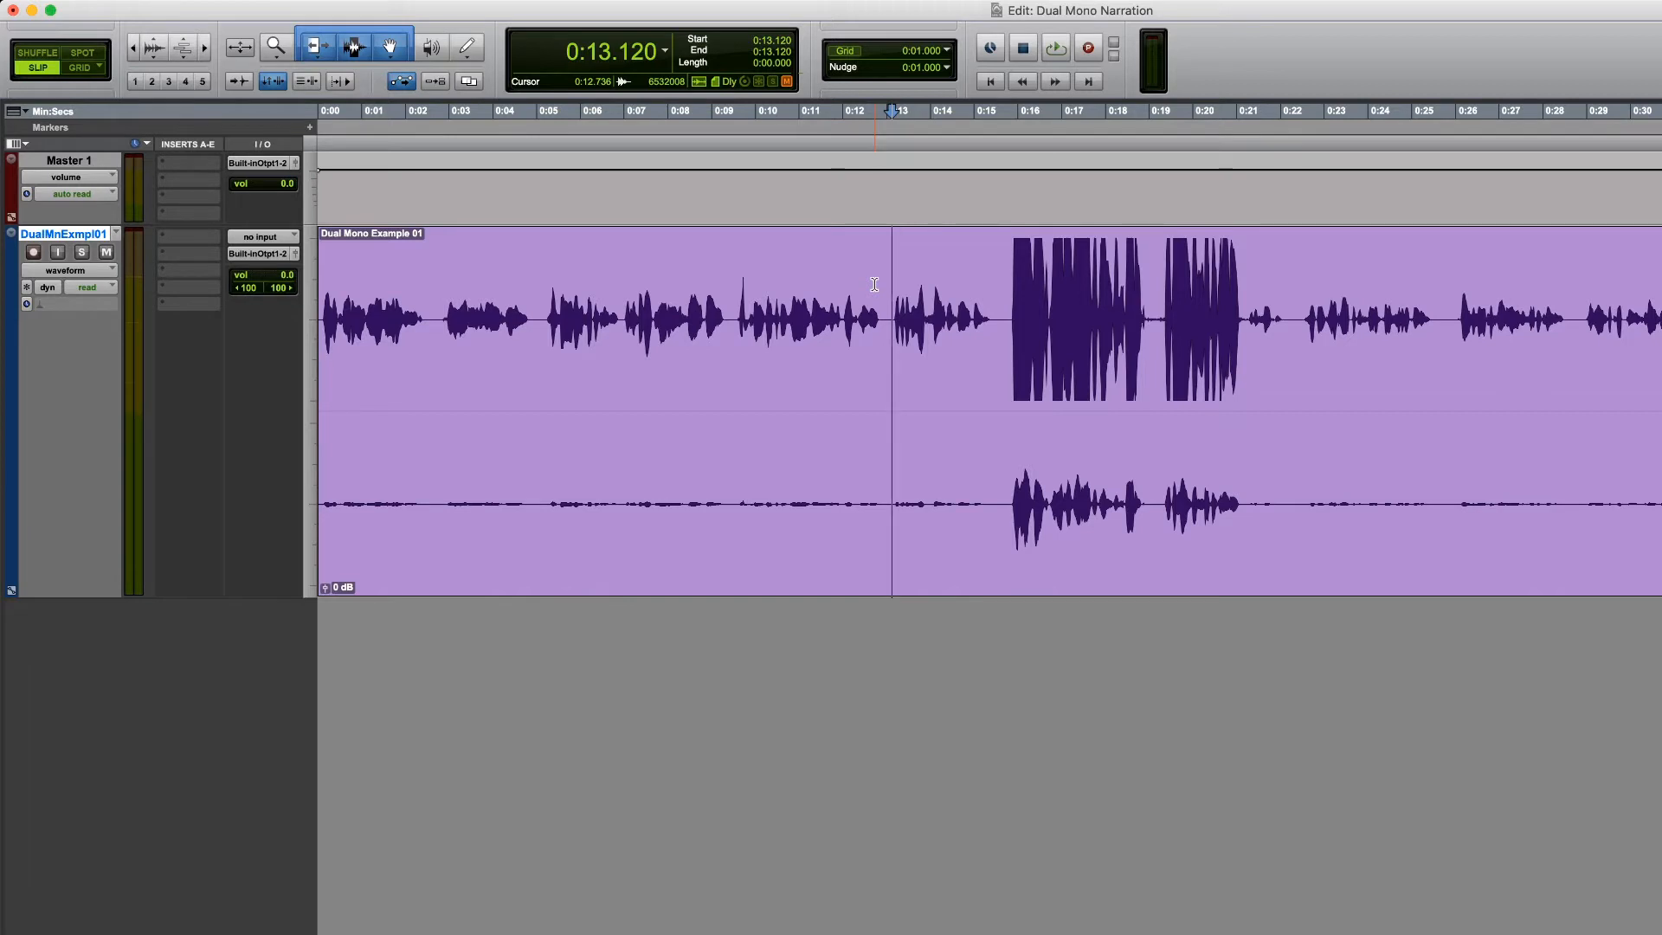
key("space")
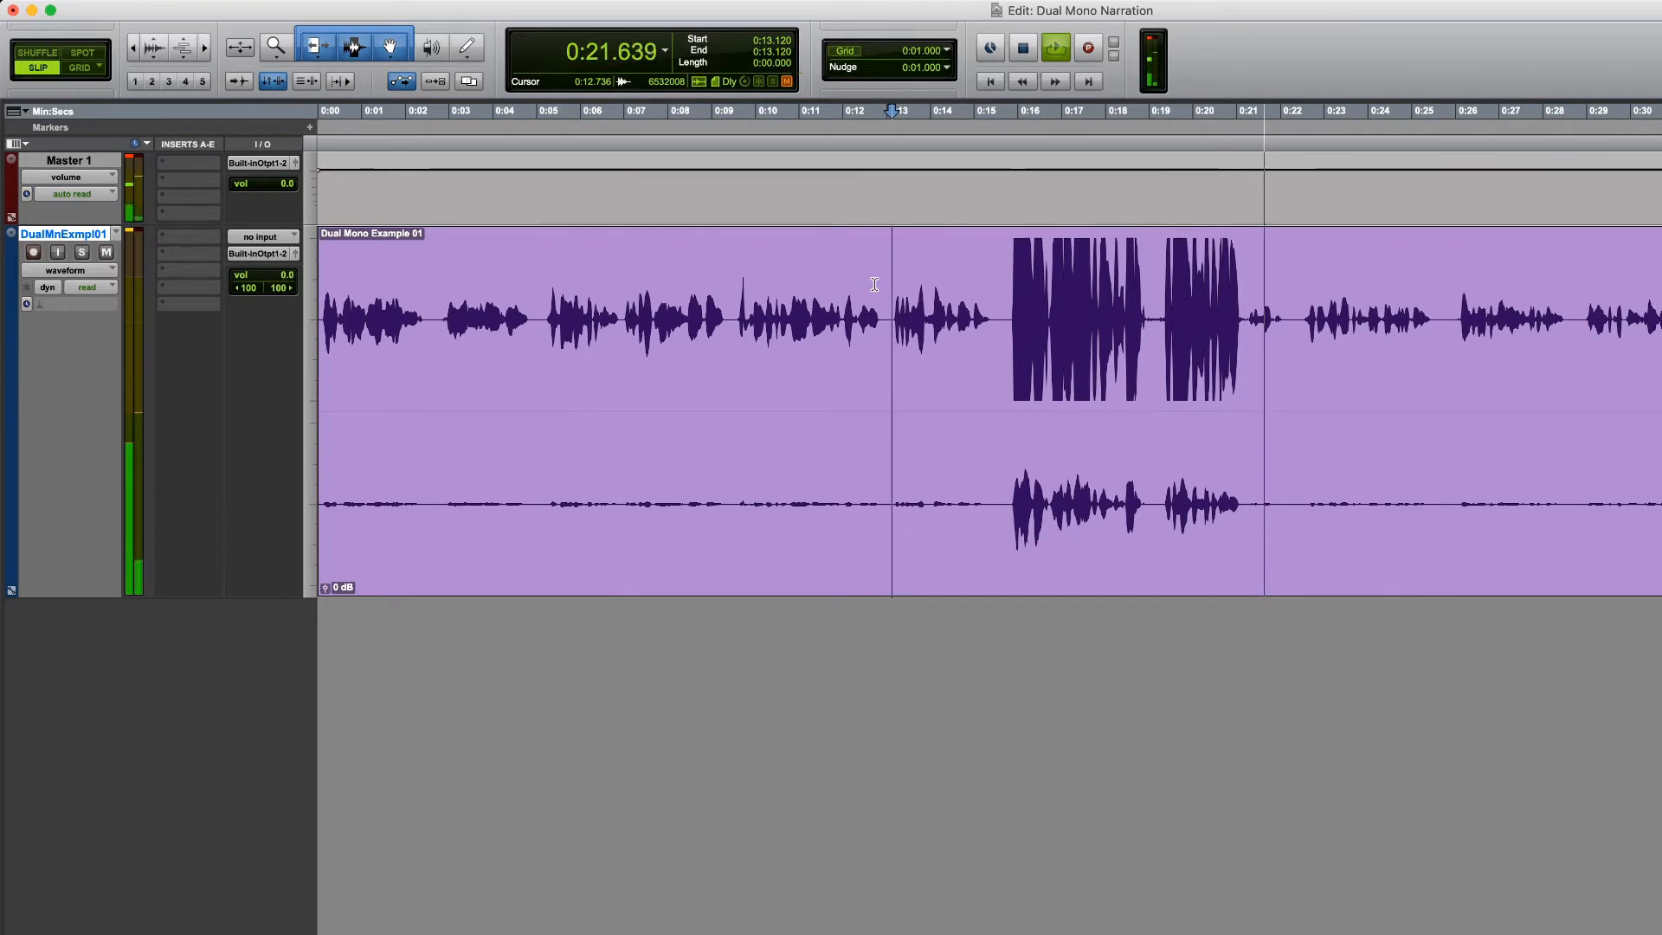
key("space")
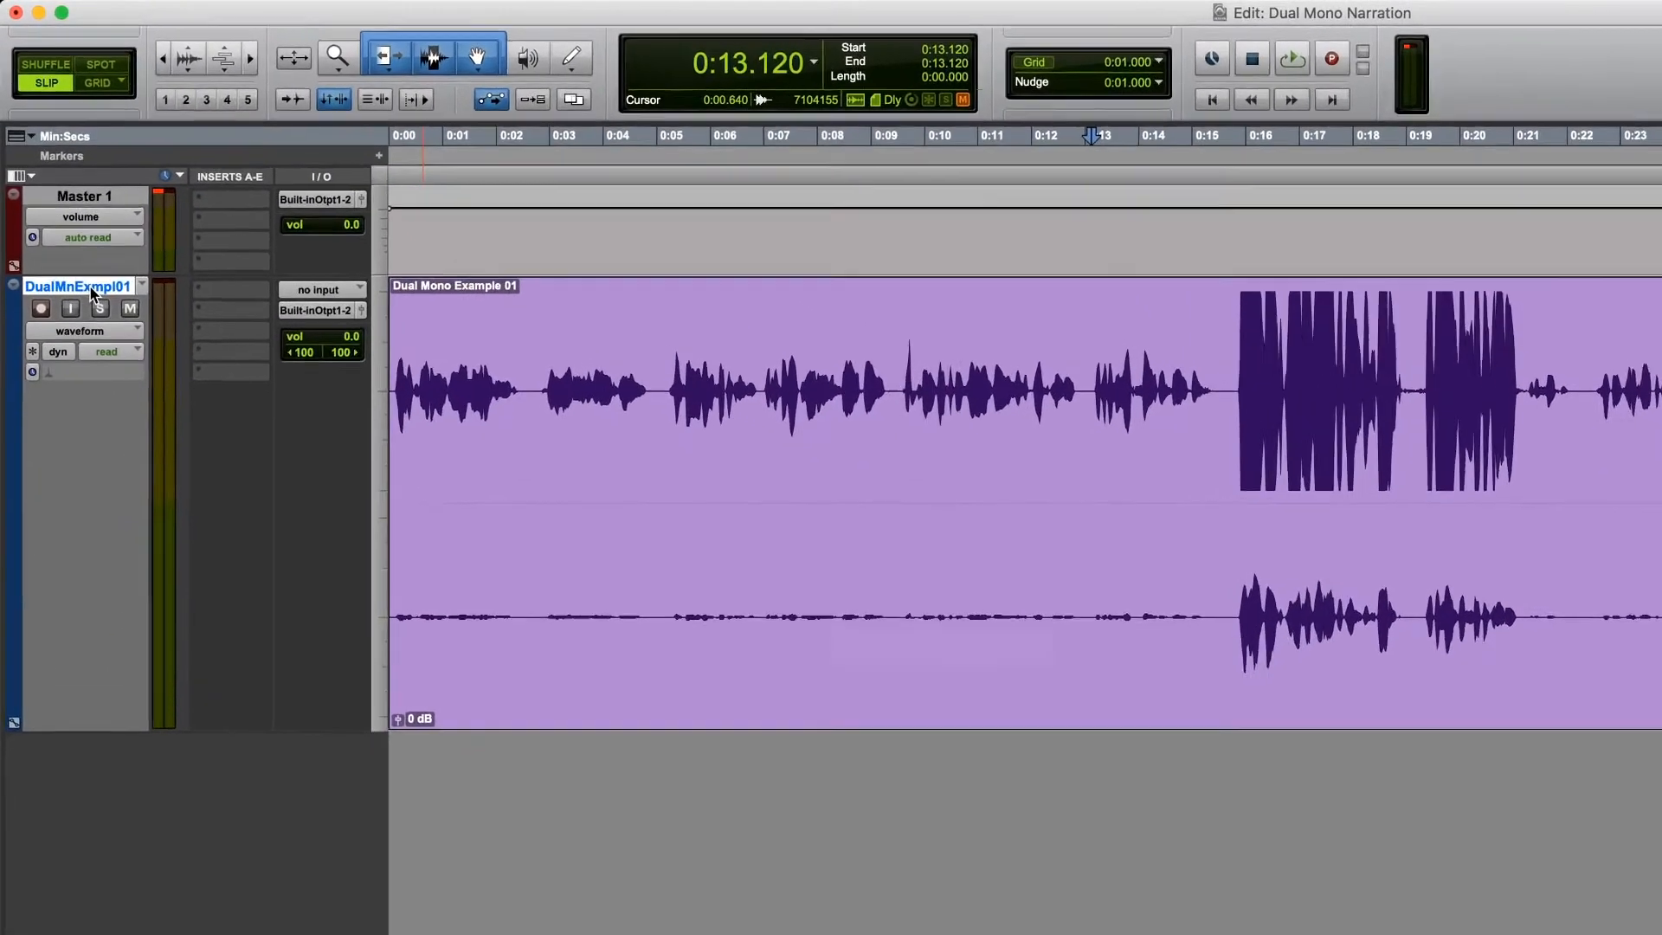
- Split the stereo DualMnExmpl01 track into mono tracks and delete the original stereo track with its clip
right_click(79, 235)
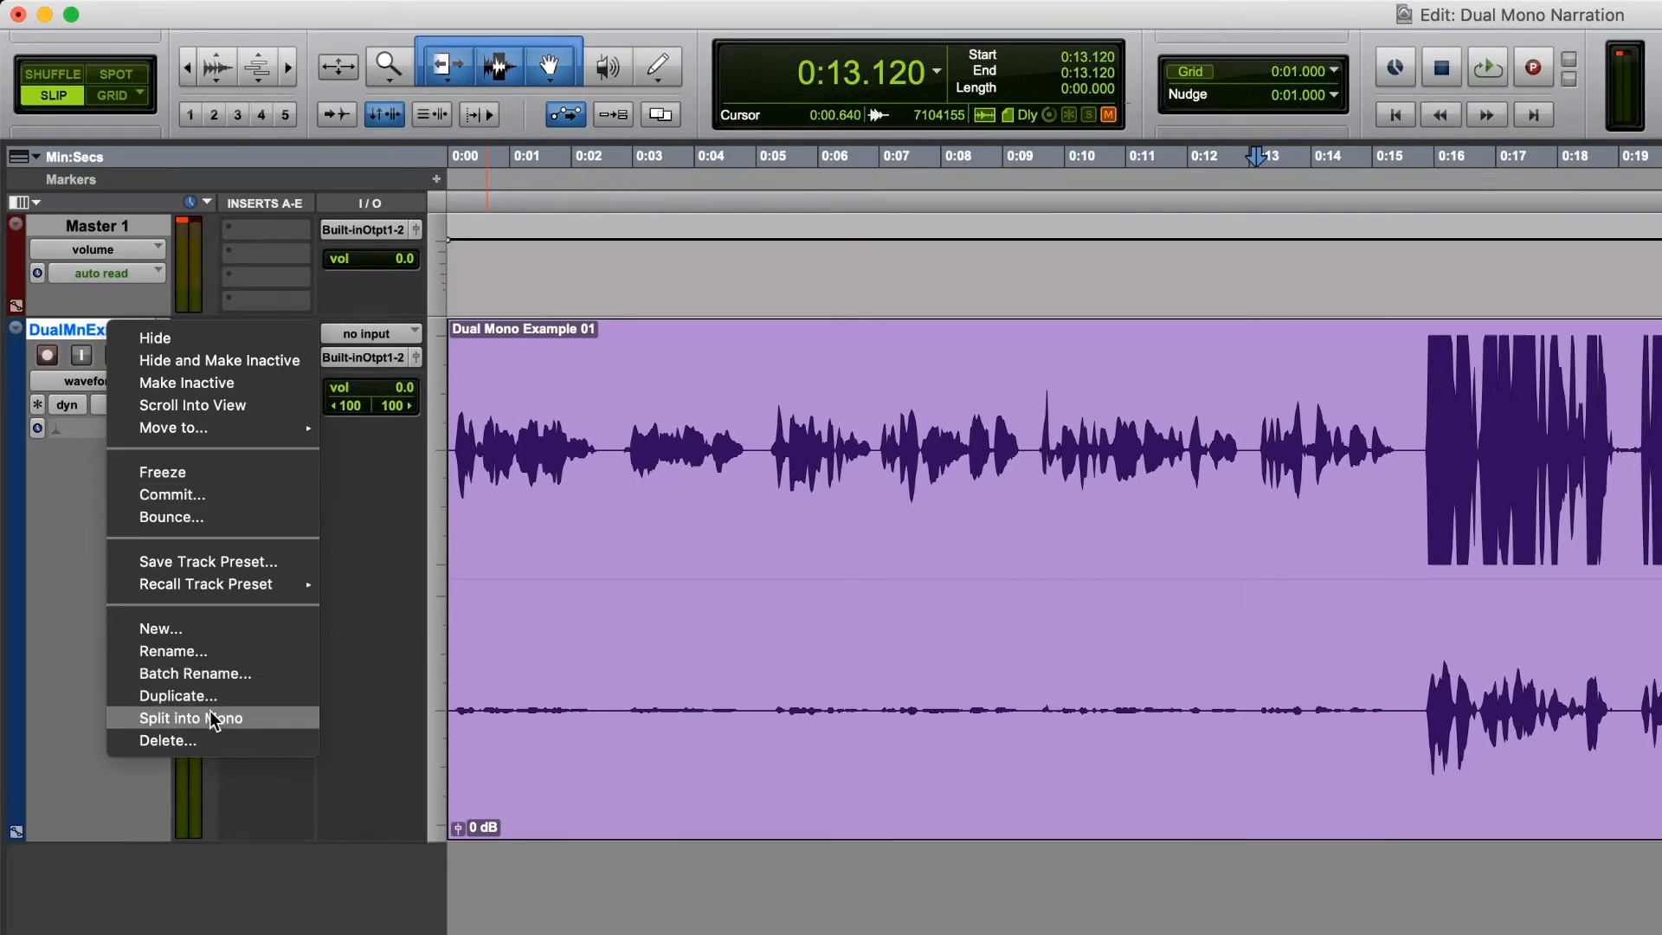
left_click(212, 720)
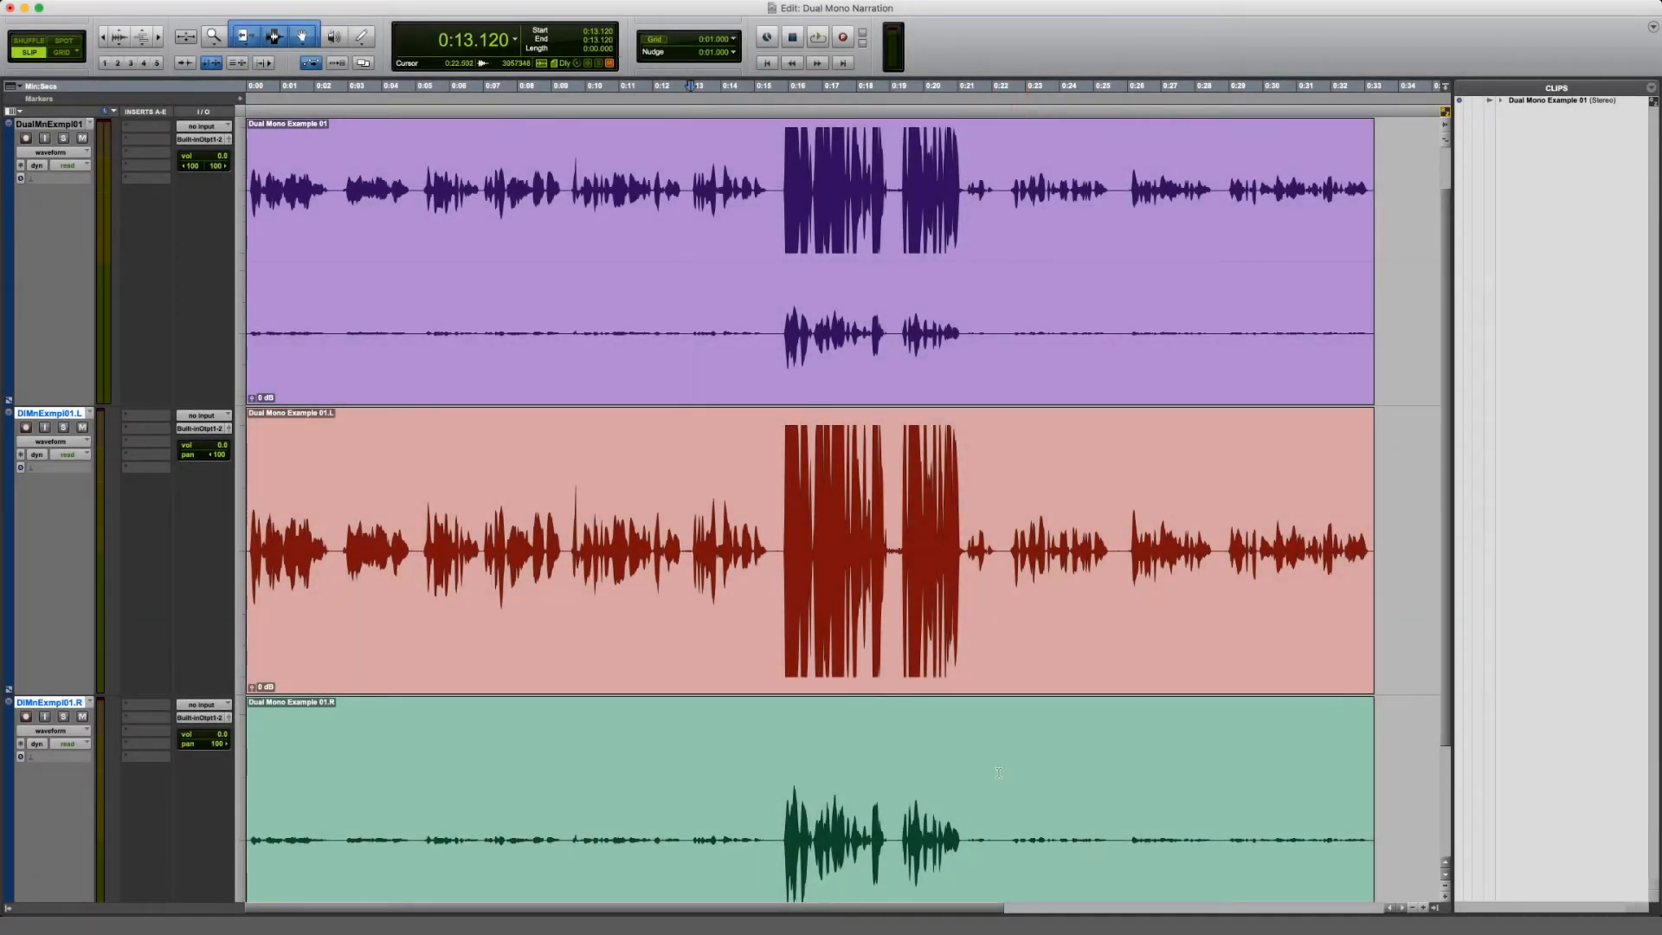
left_click(377, 343)
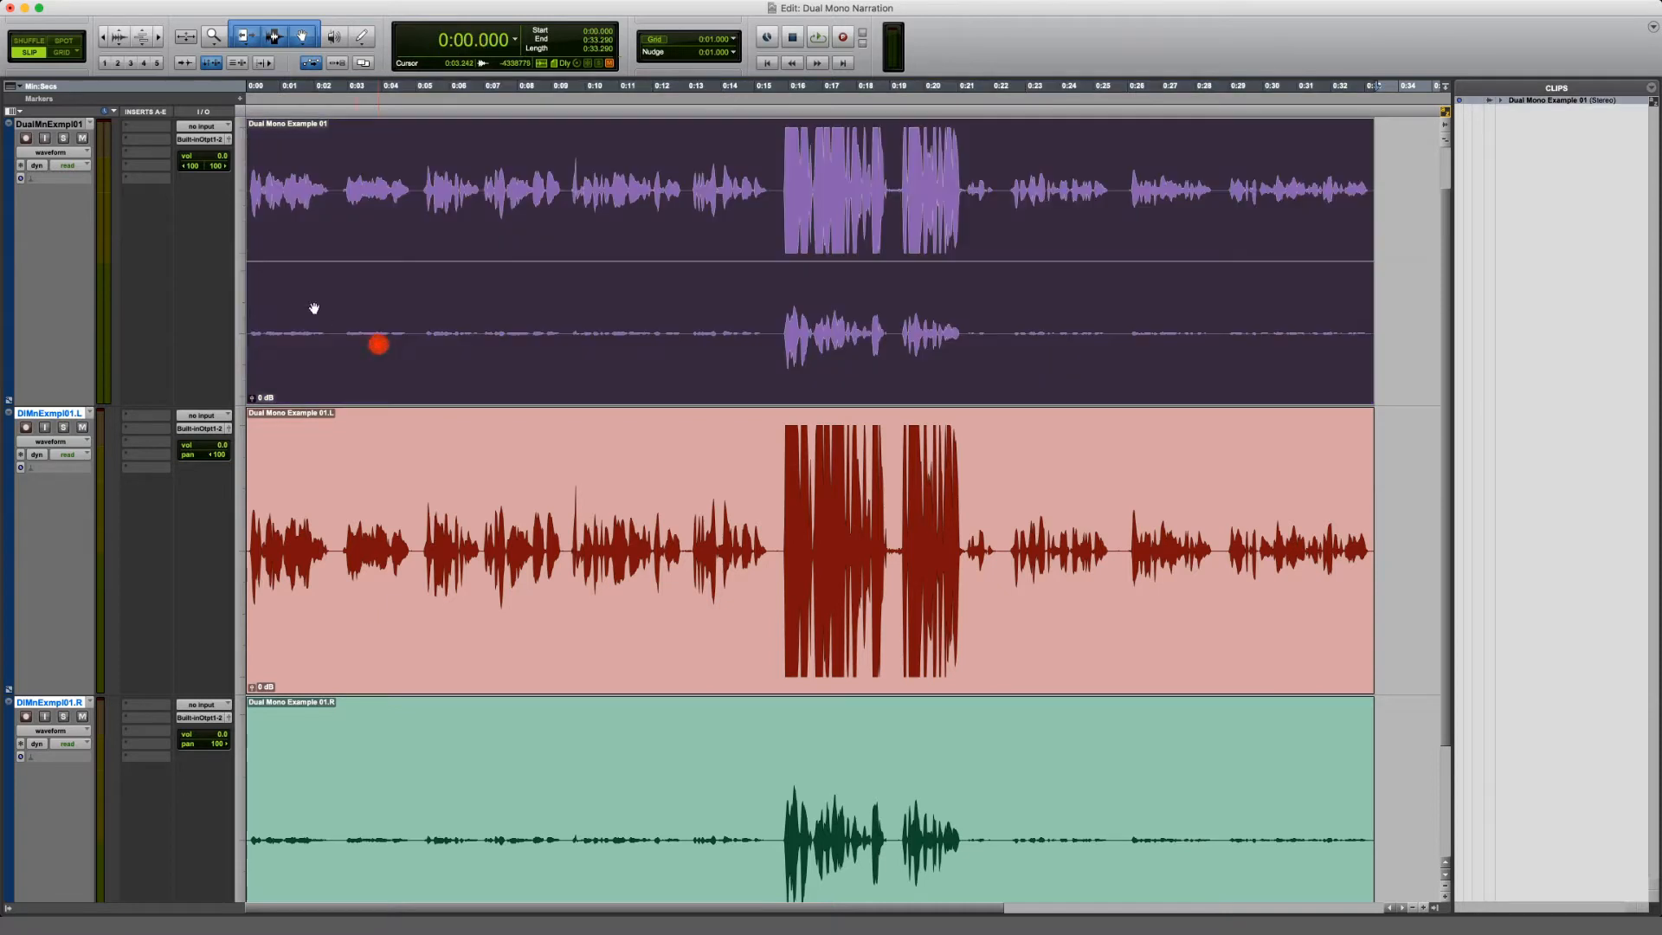
key("Delete")
left_click(50, 124)
right_click(52, 128)
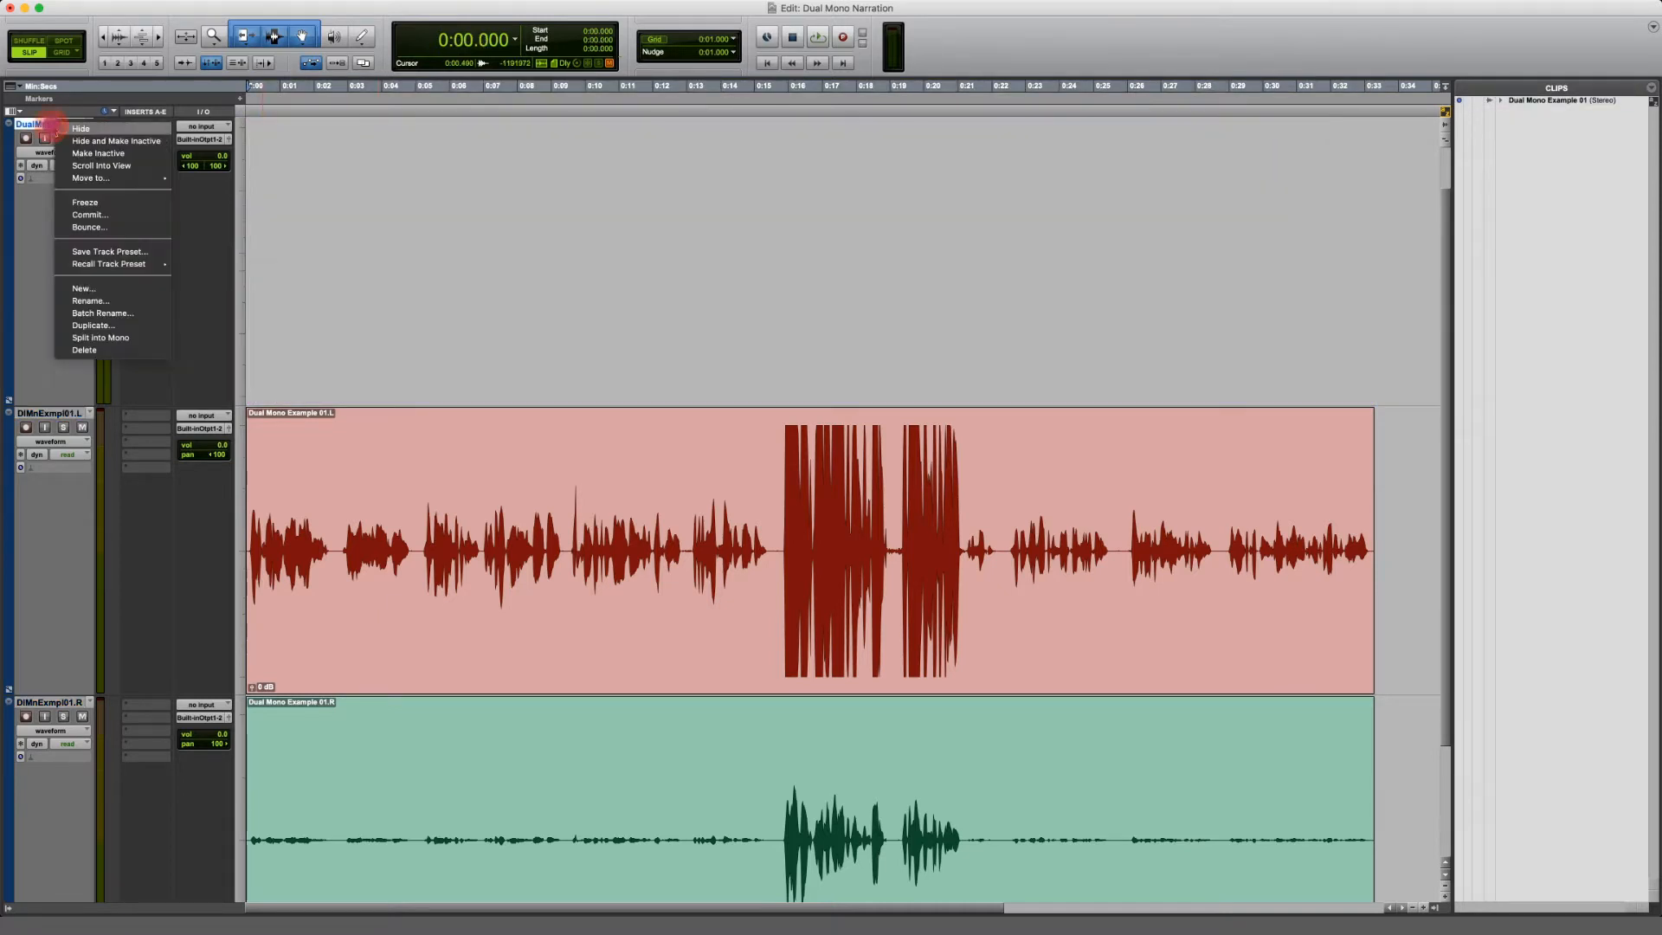
left_click(95, 345)
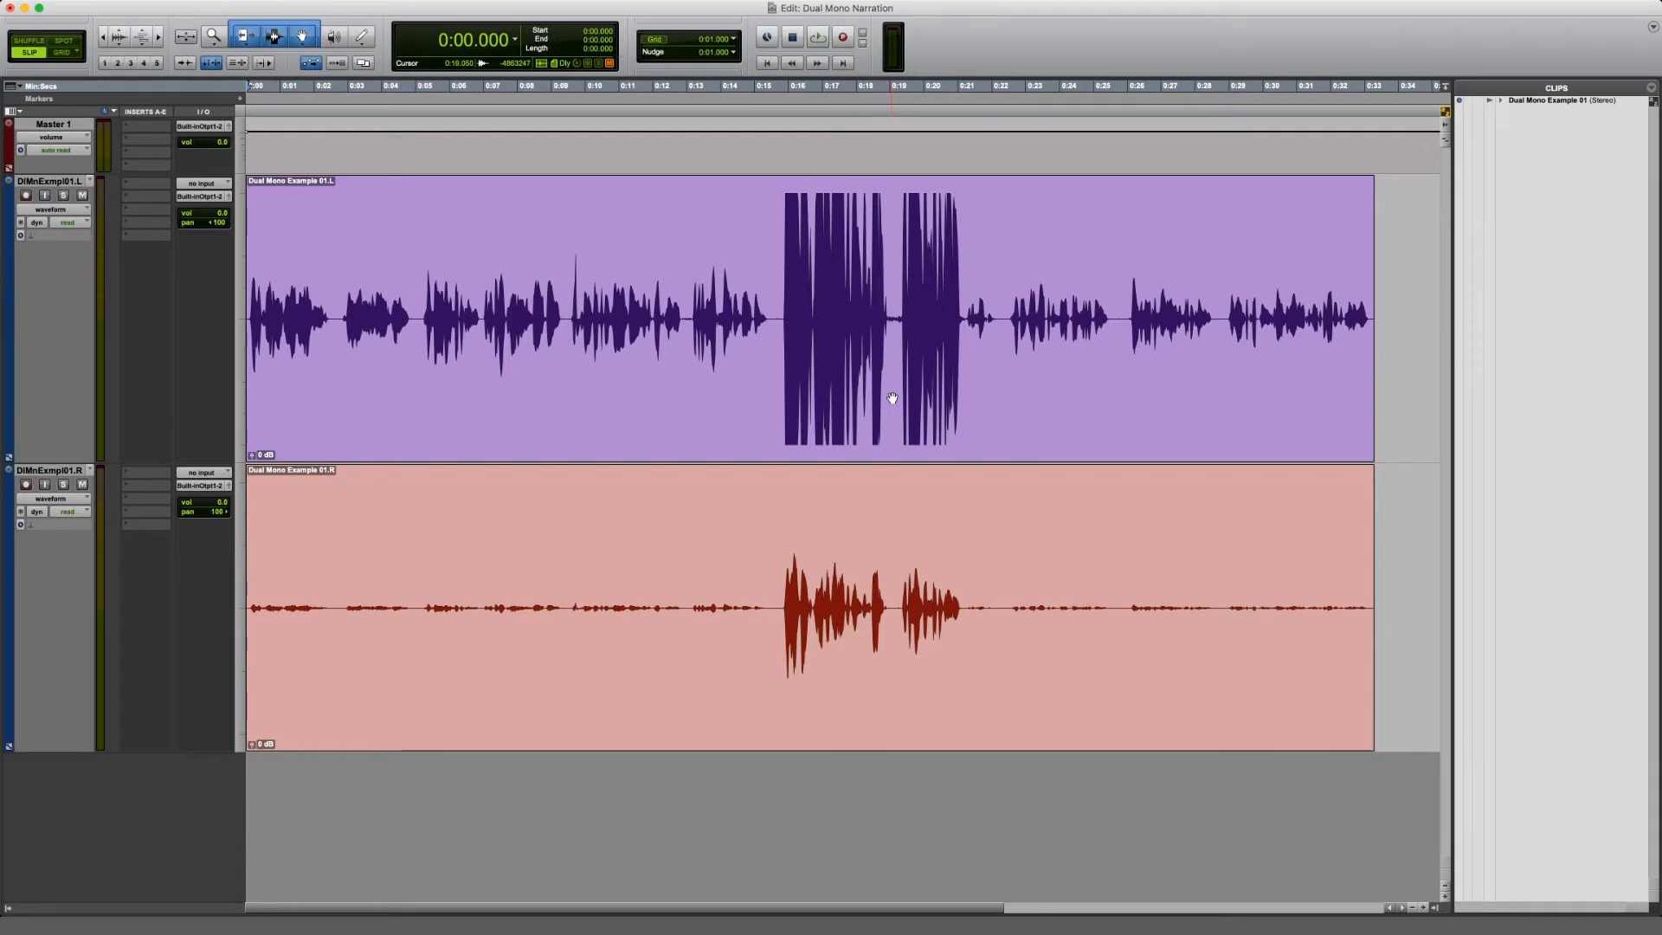
- Reset the pan of both mono tracks to 0 and mute the right-channel track
left_click(545, 415)
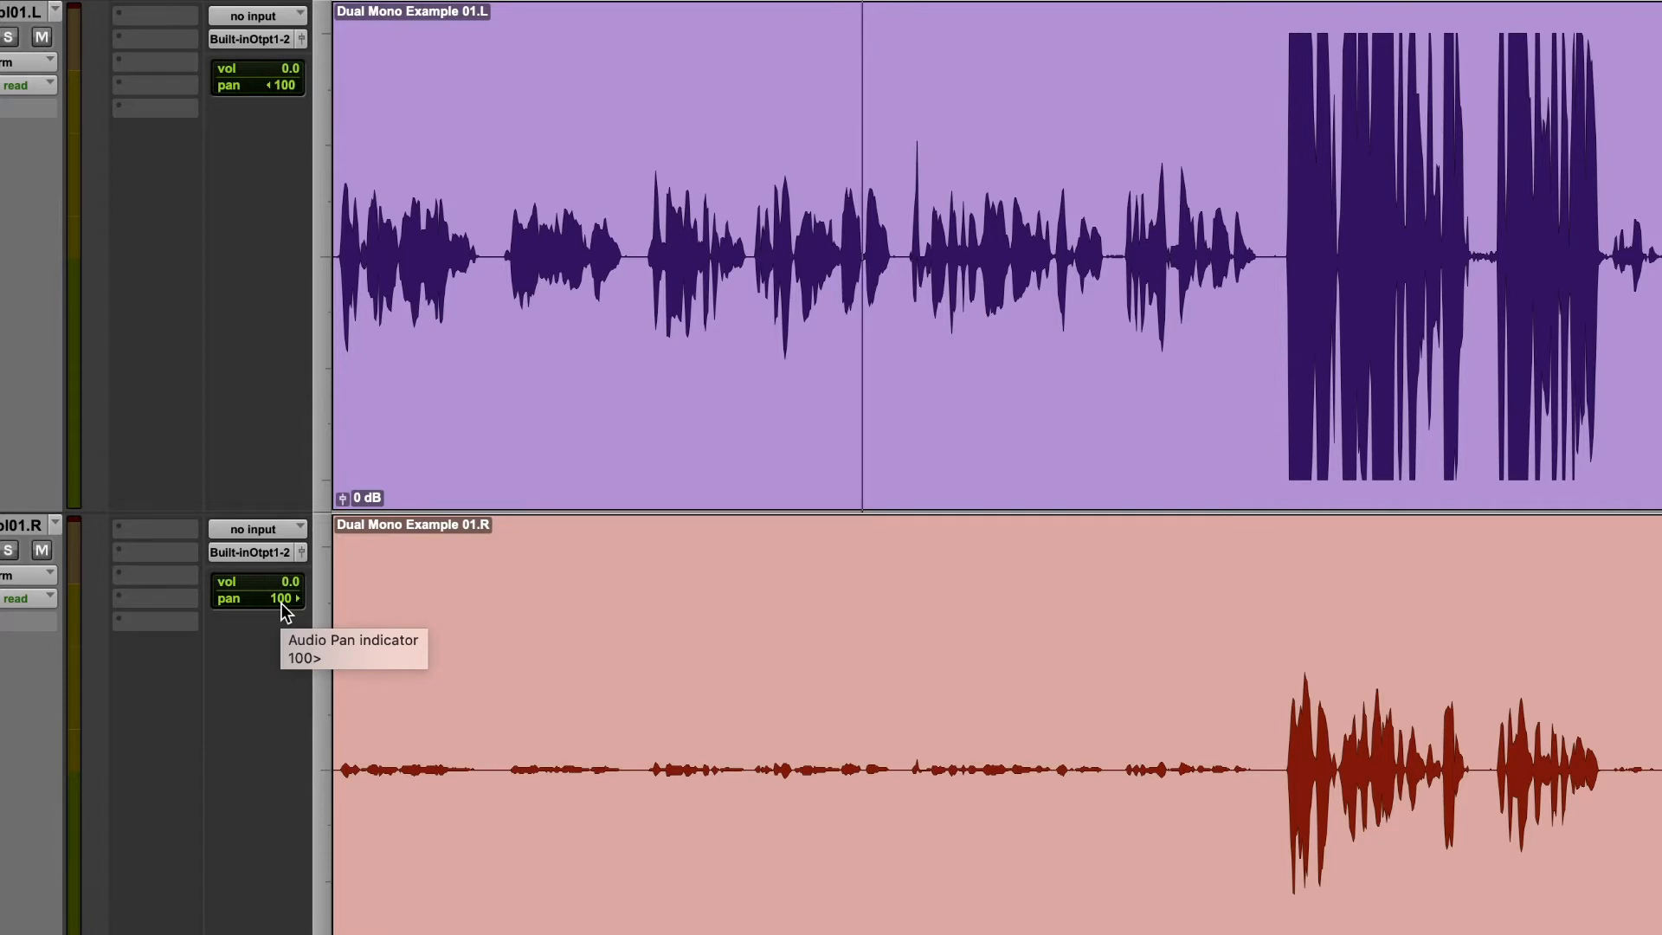
left_click(279, 599, "alt")
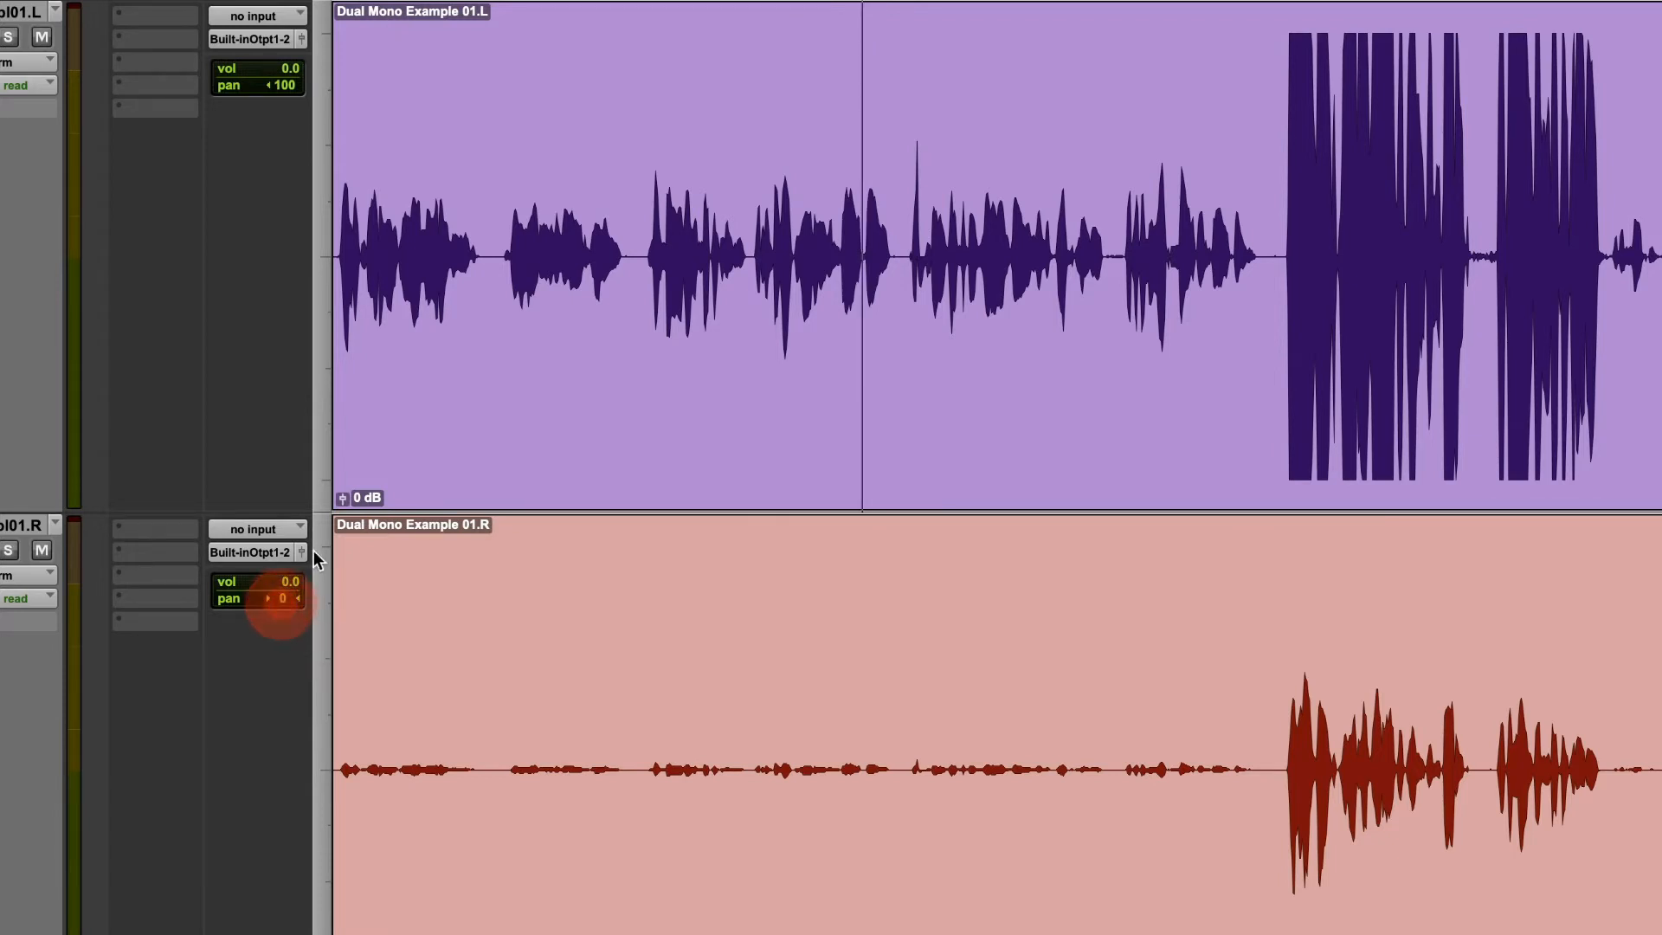
left_click(278, 87, "alt")
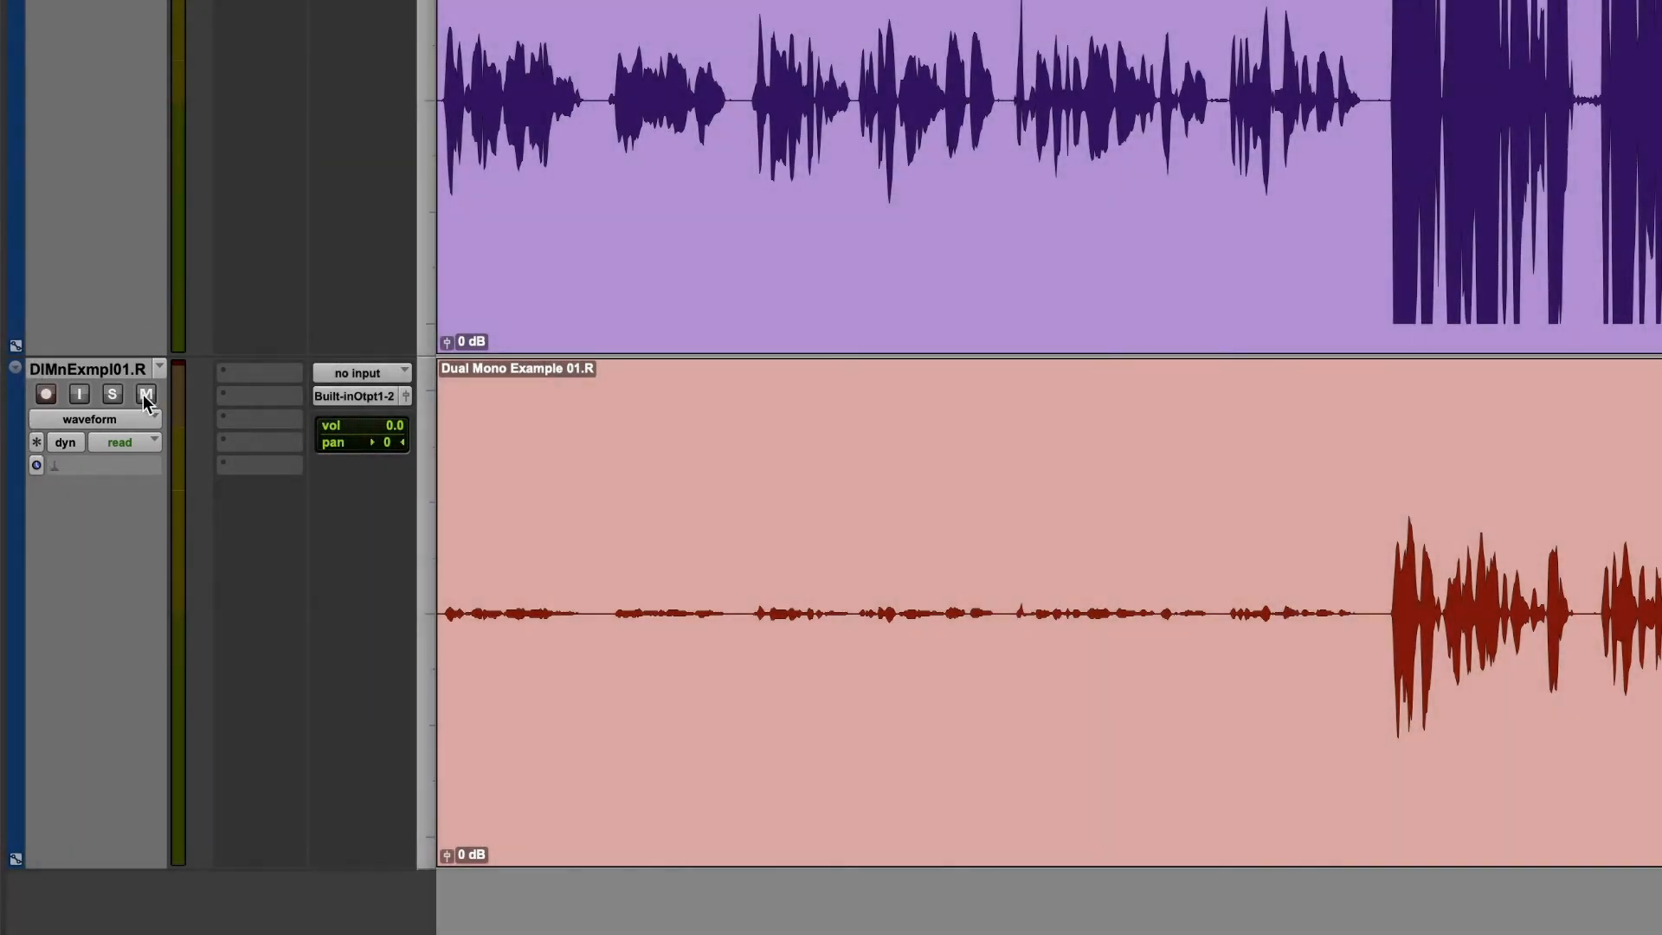
left_click(146, 396)
- Group the left-channel and right-channel clips into one clip group spanning both tracks
left_click(1155, 55)
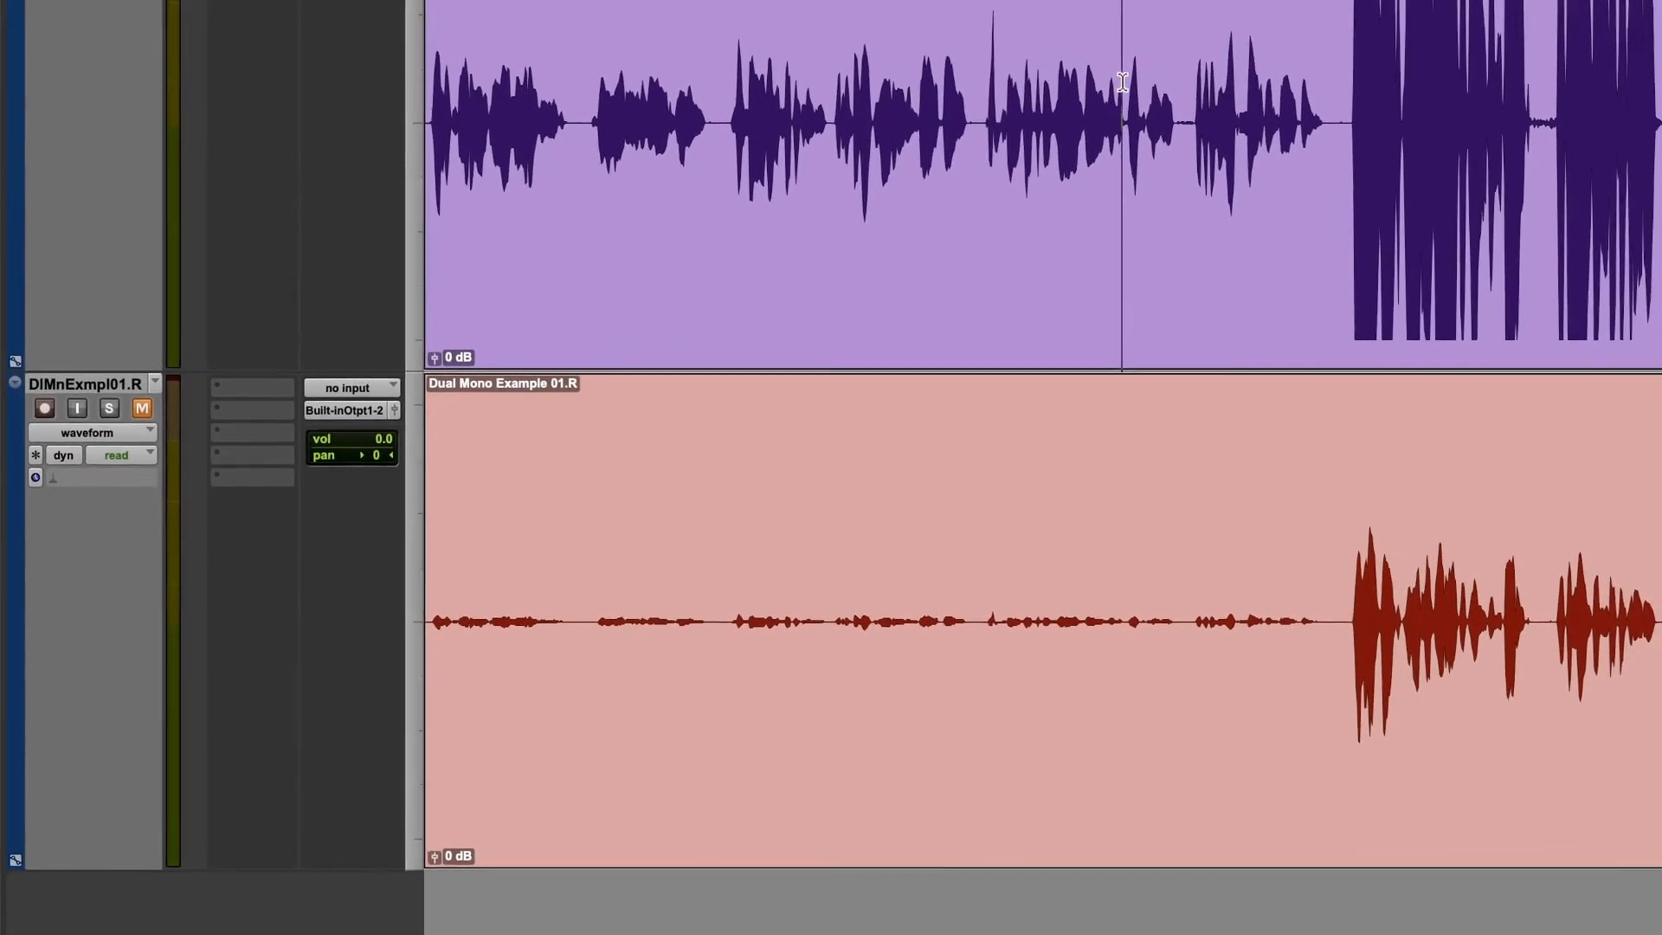
left_click(1141, 313)
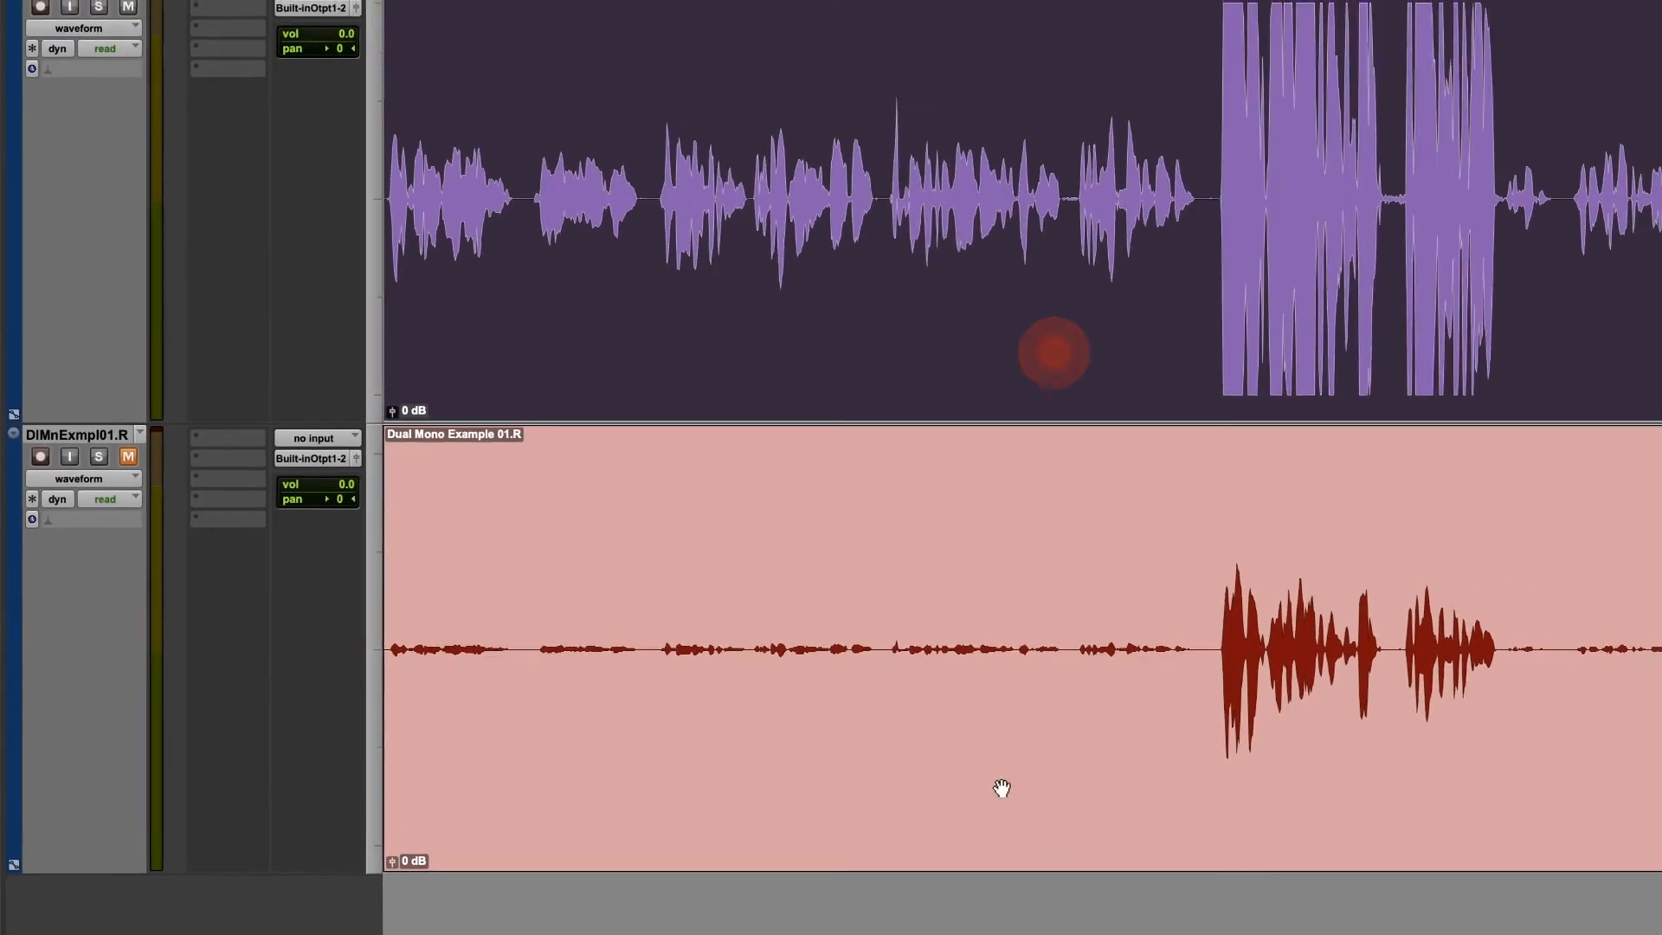
left_click(1085, 769)
key("alt+super+g")
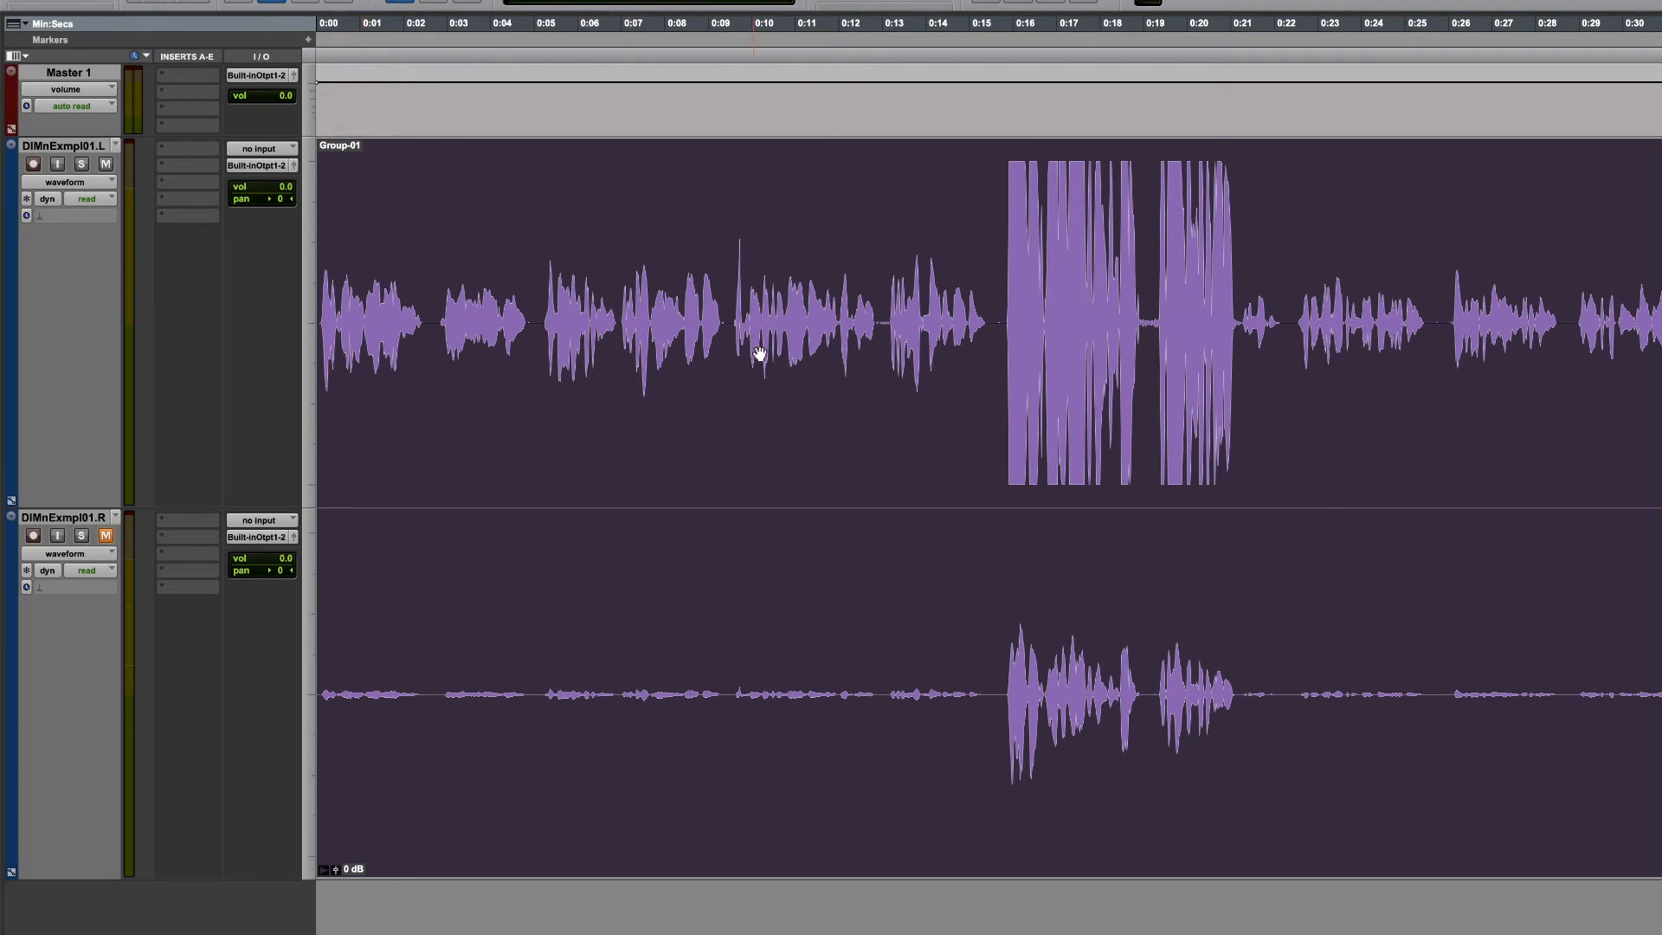
- Play the grouped clips from between 0:11 and 0:12 into the loud, clipped section
left_click(734, 250)
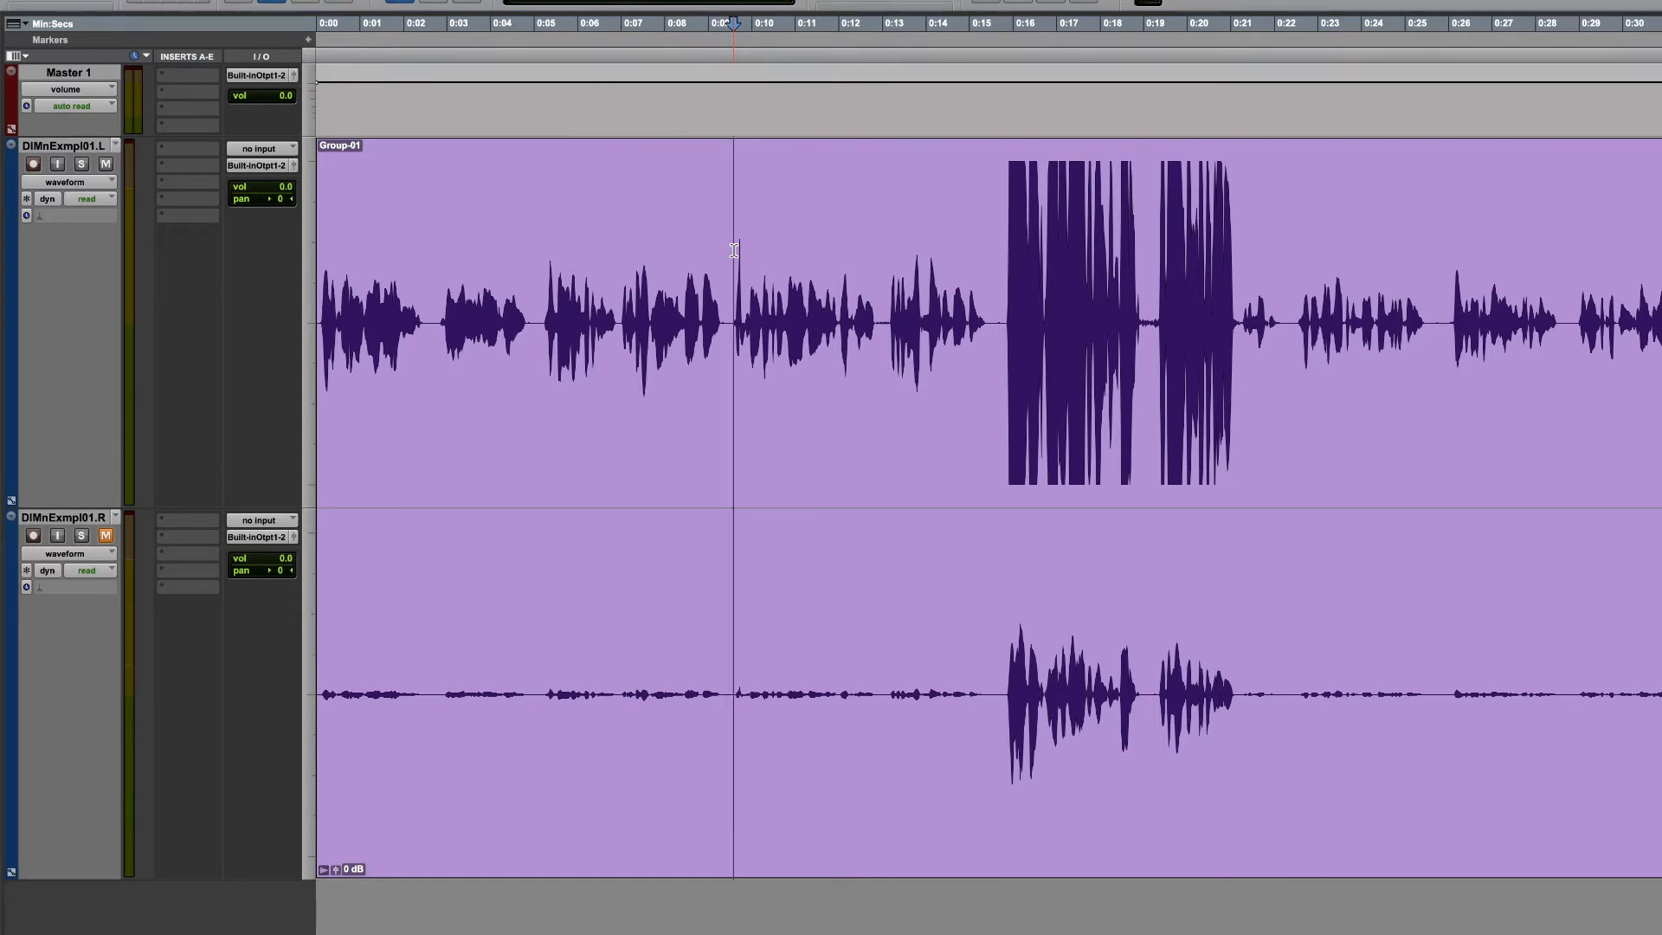
left_click(823, 258)
key("space")
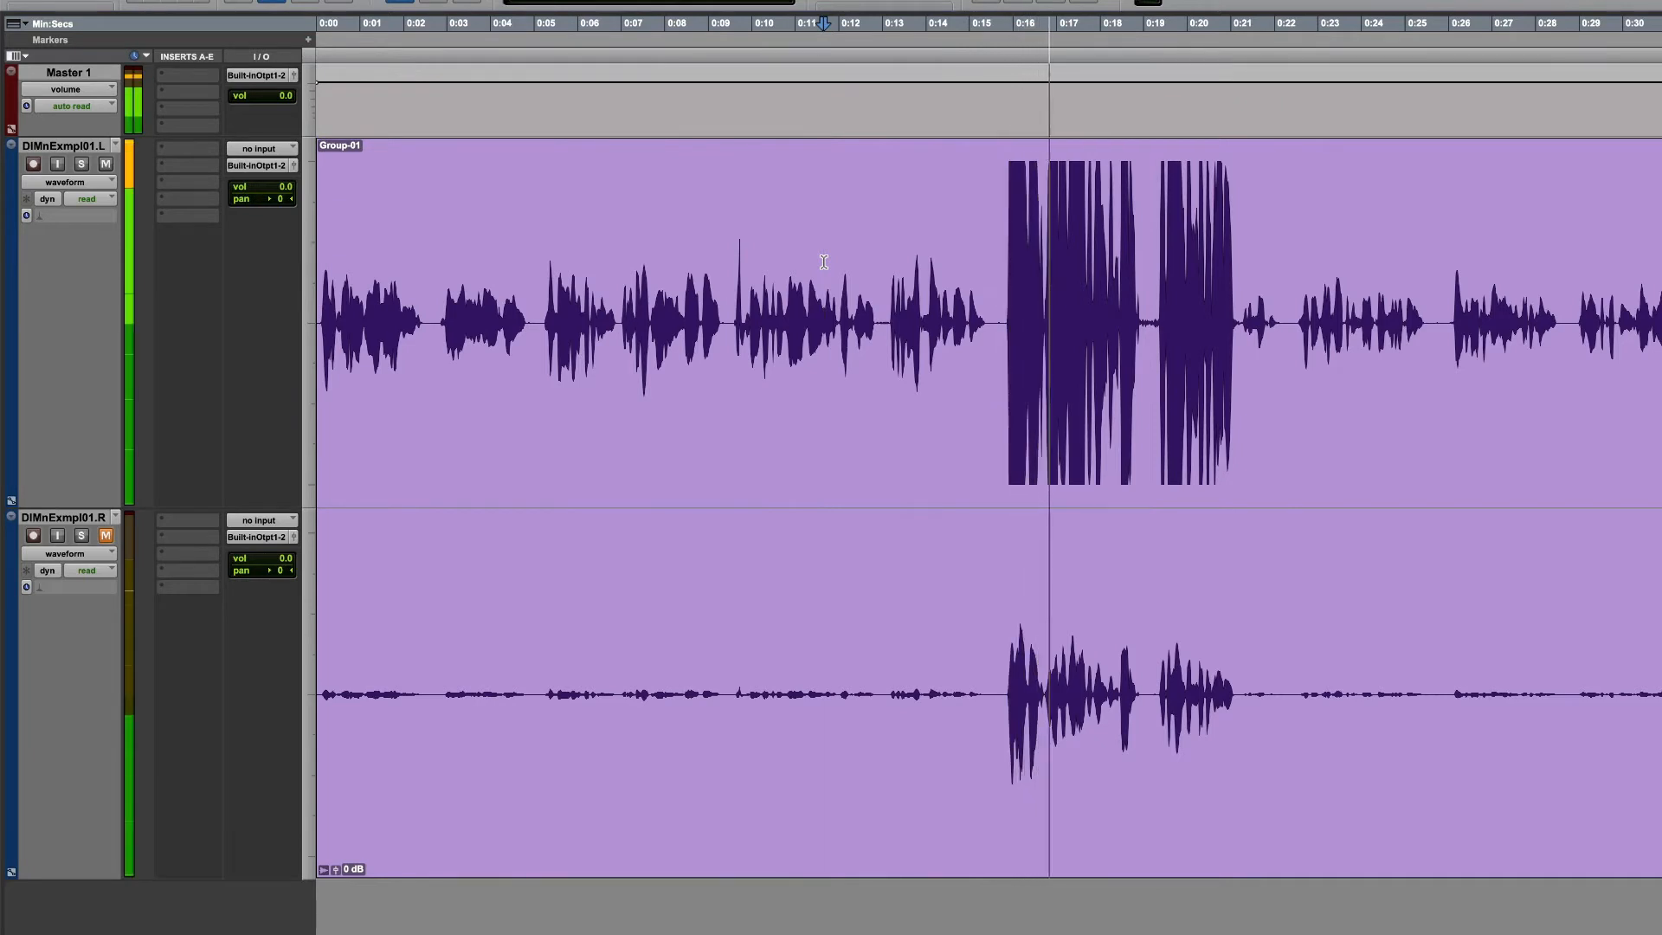
key("space")
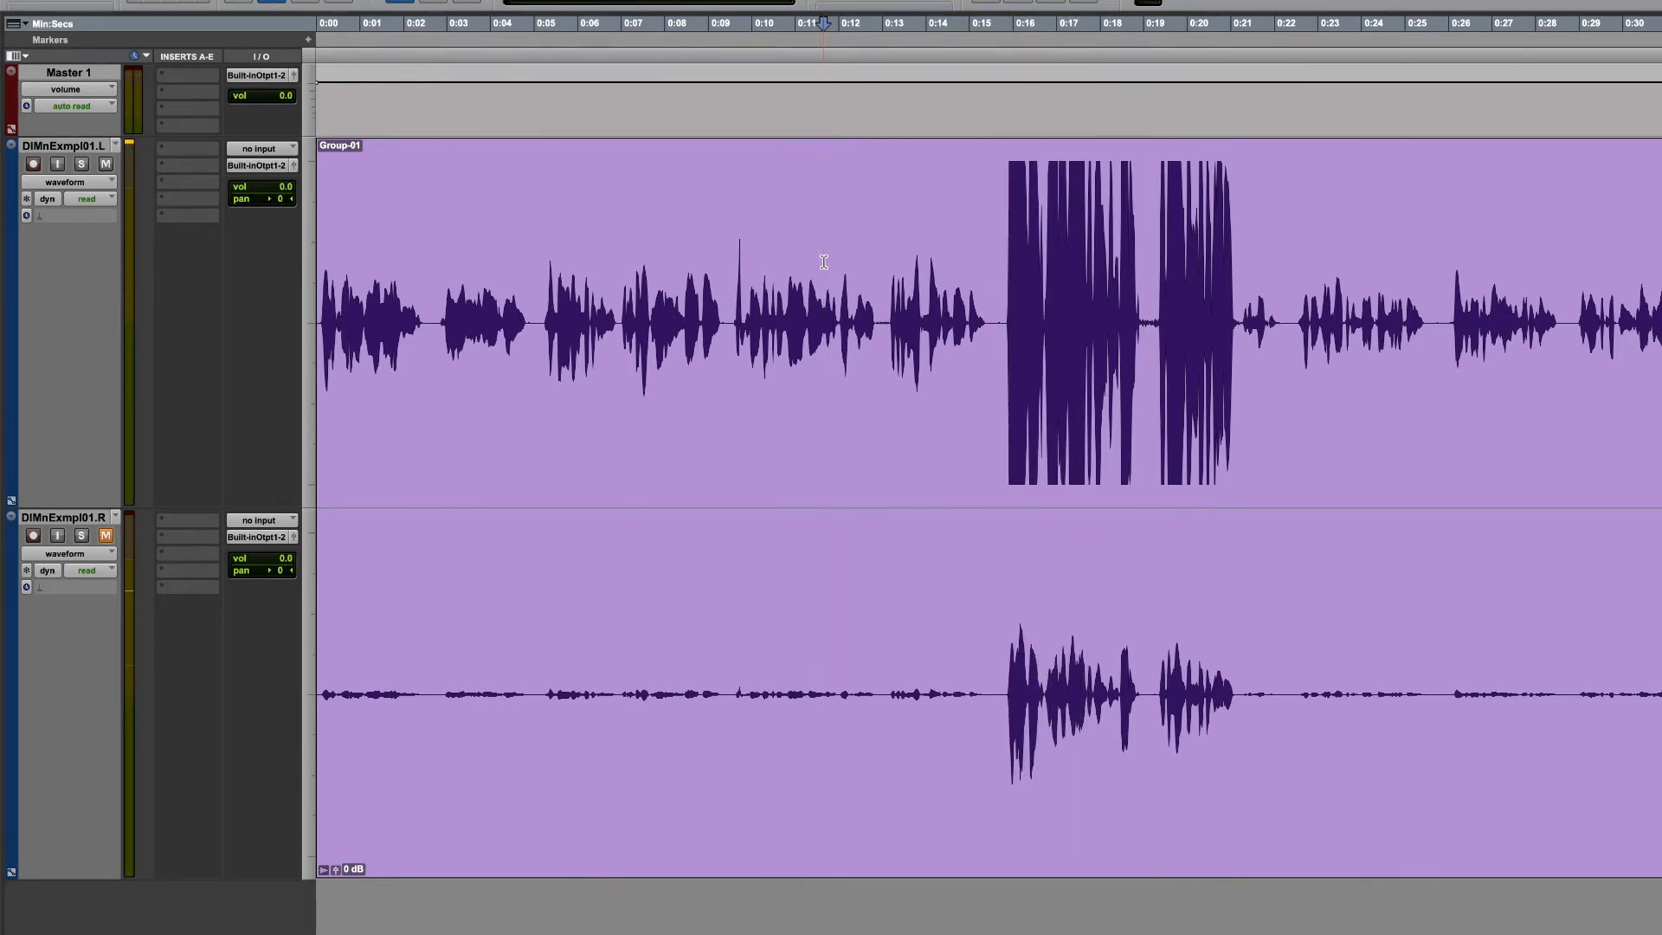
- Separate the clip group just before and just after the clipped section, at about 0:15.9 and 0:21.2
left_click(1116, 290)
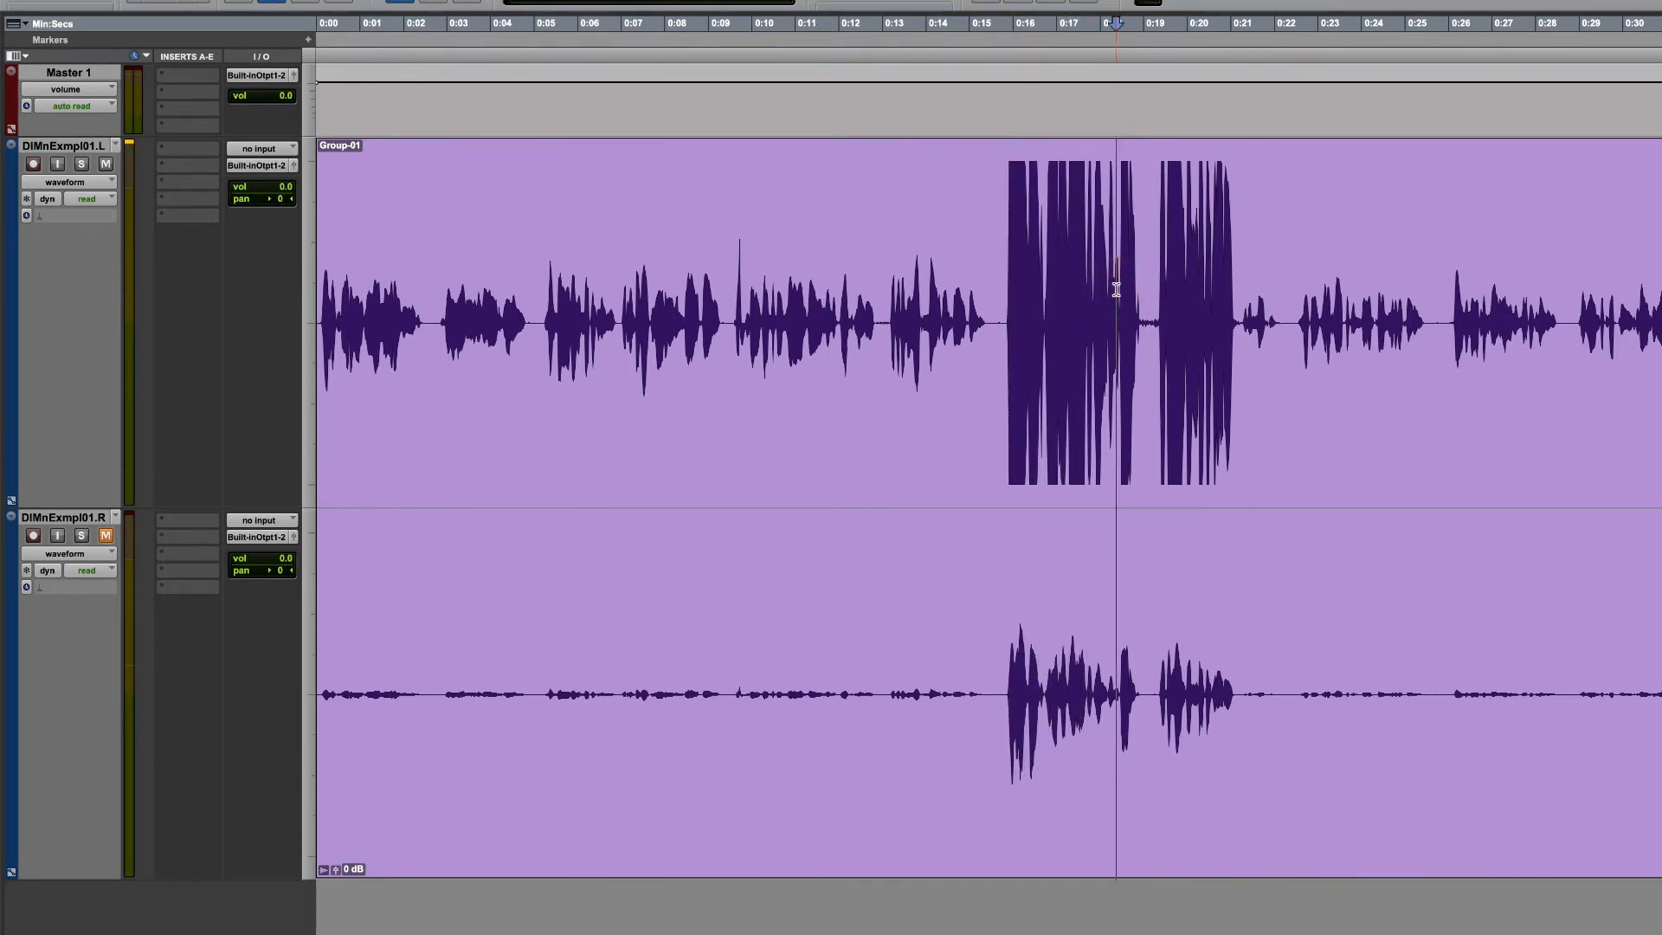
key("super+bracketright")
key("super+bracketright")
scroll(724, 320, "right", 2)
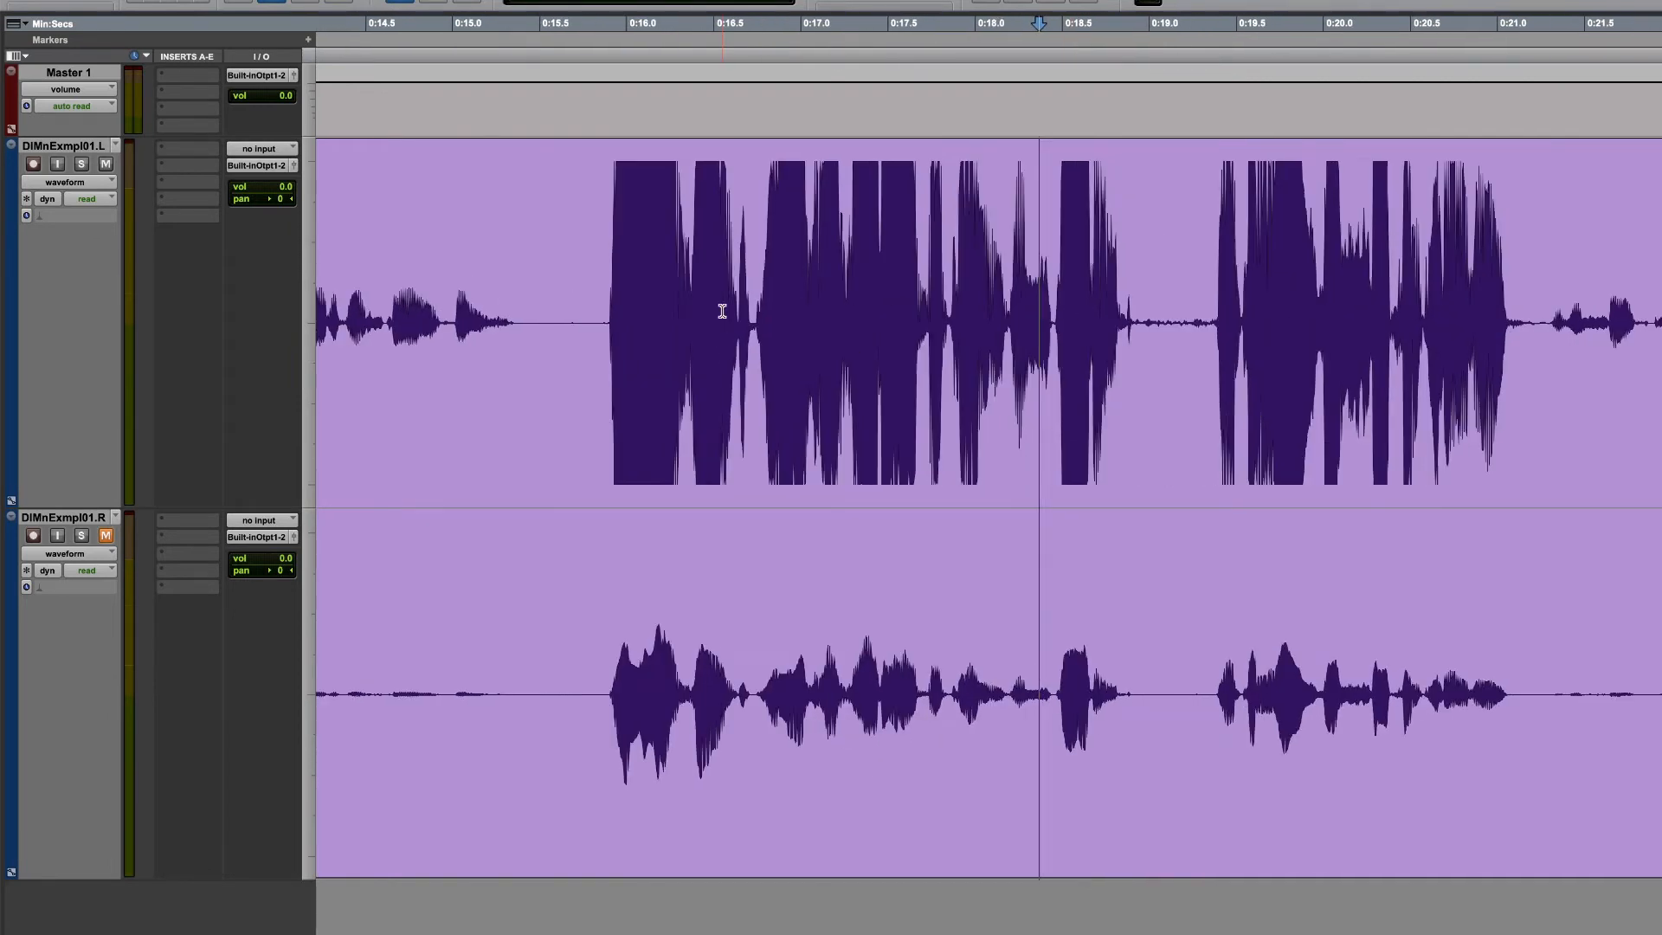
left_click(603, 303)
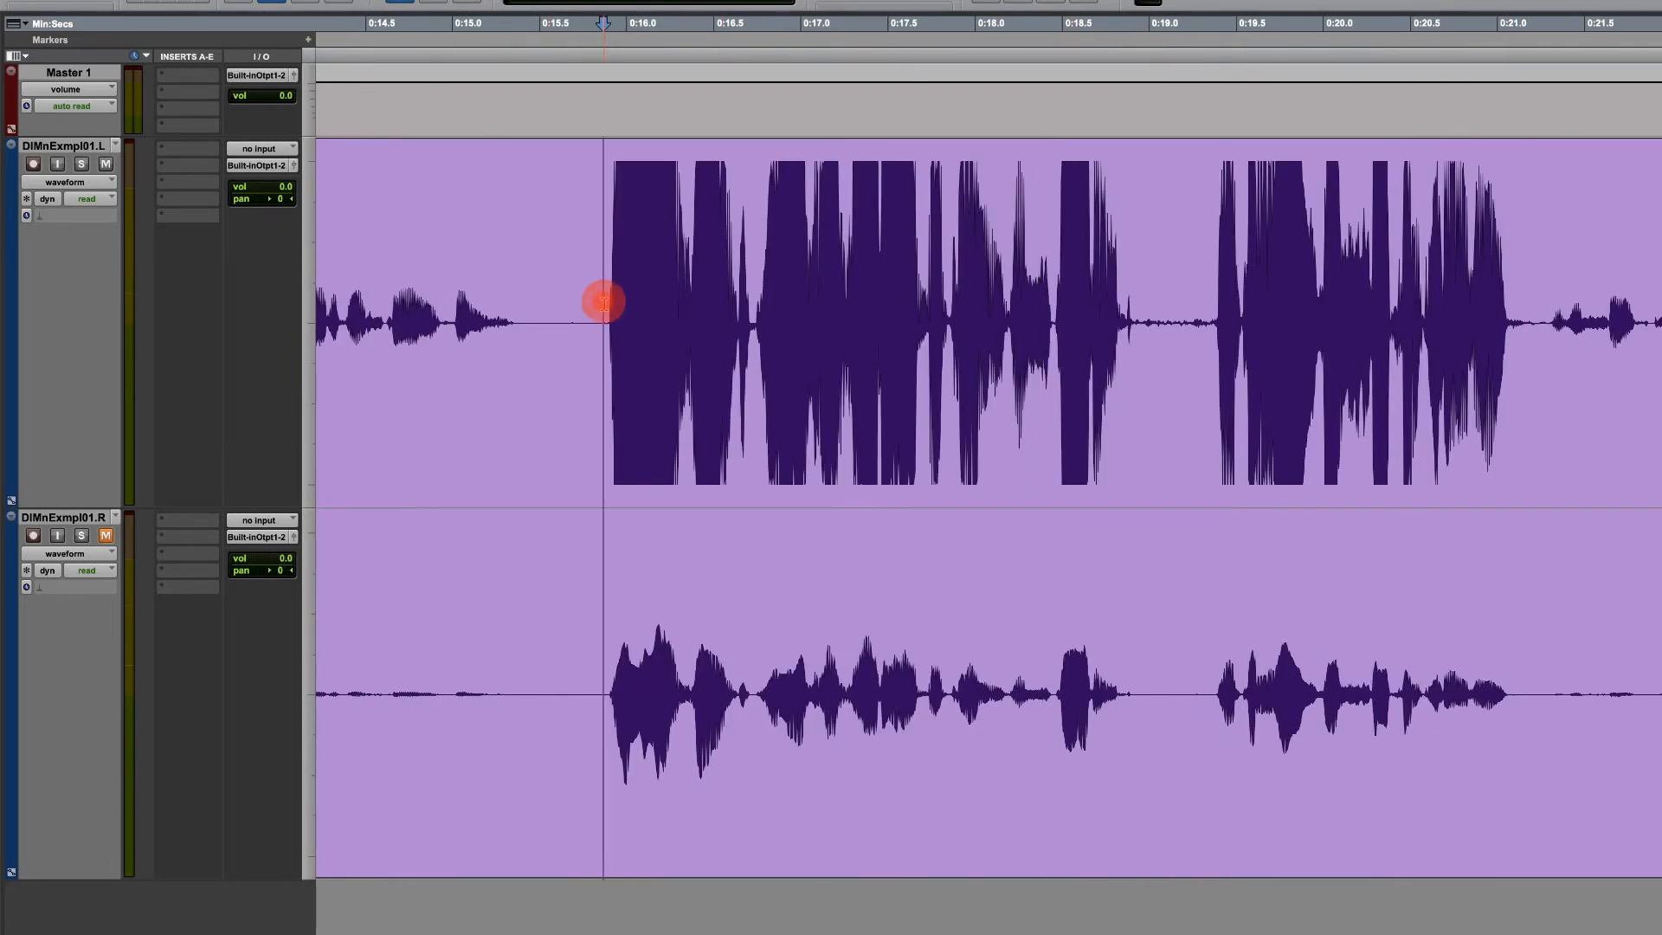
key("super+e")
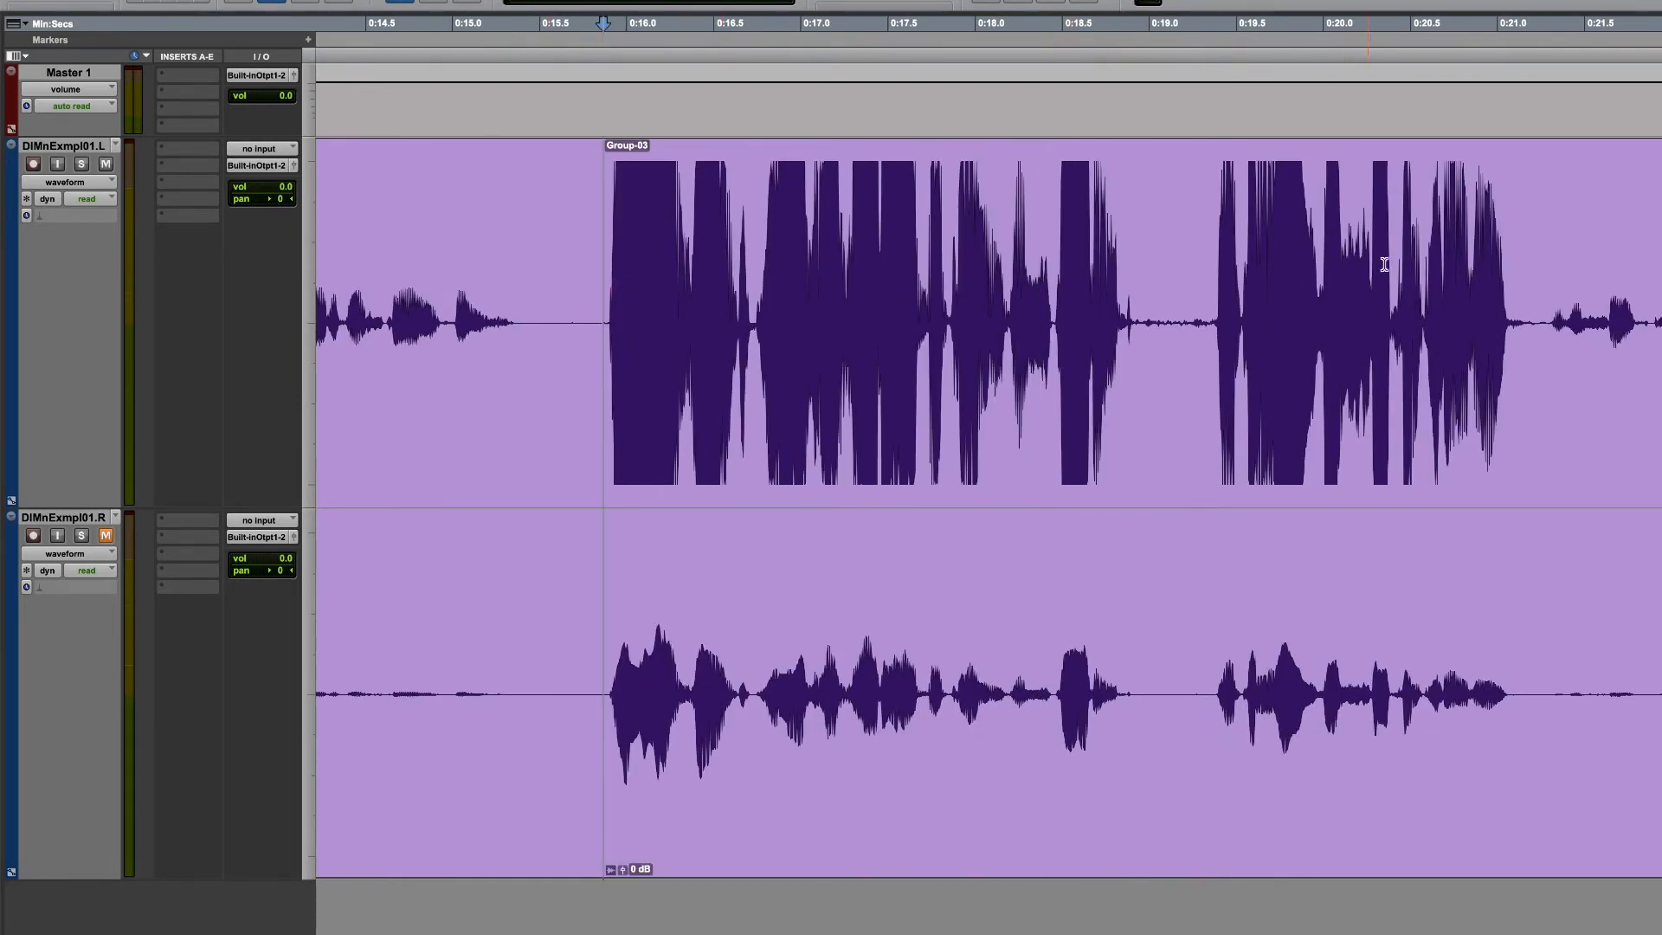
left_click(1540, 298)
key("super+e")
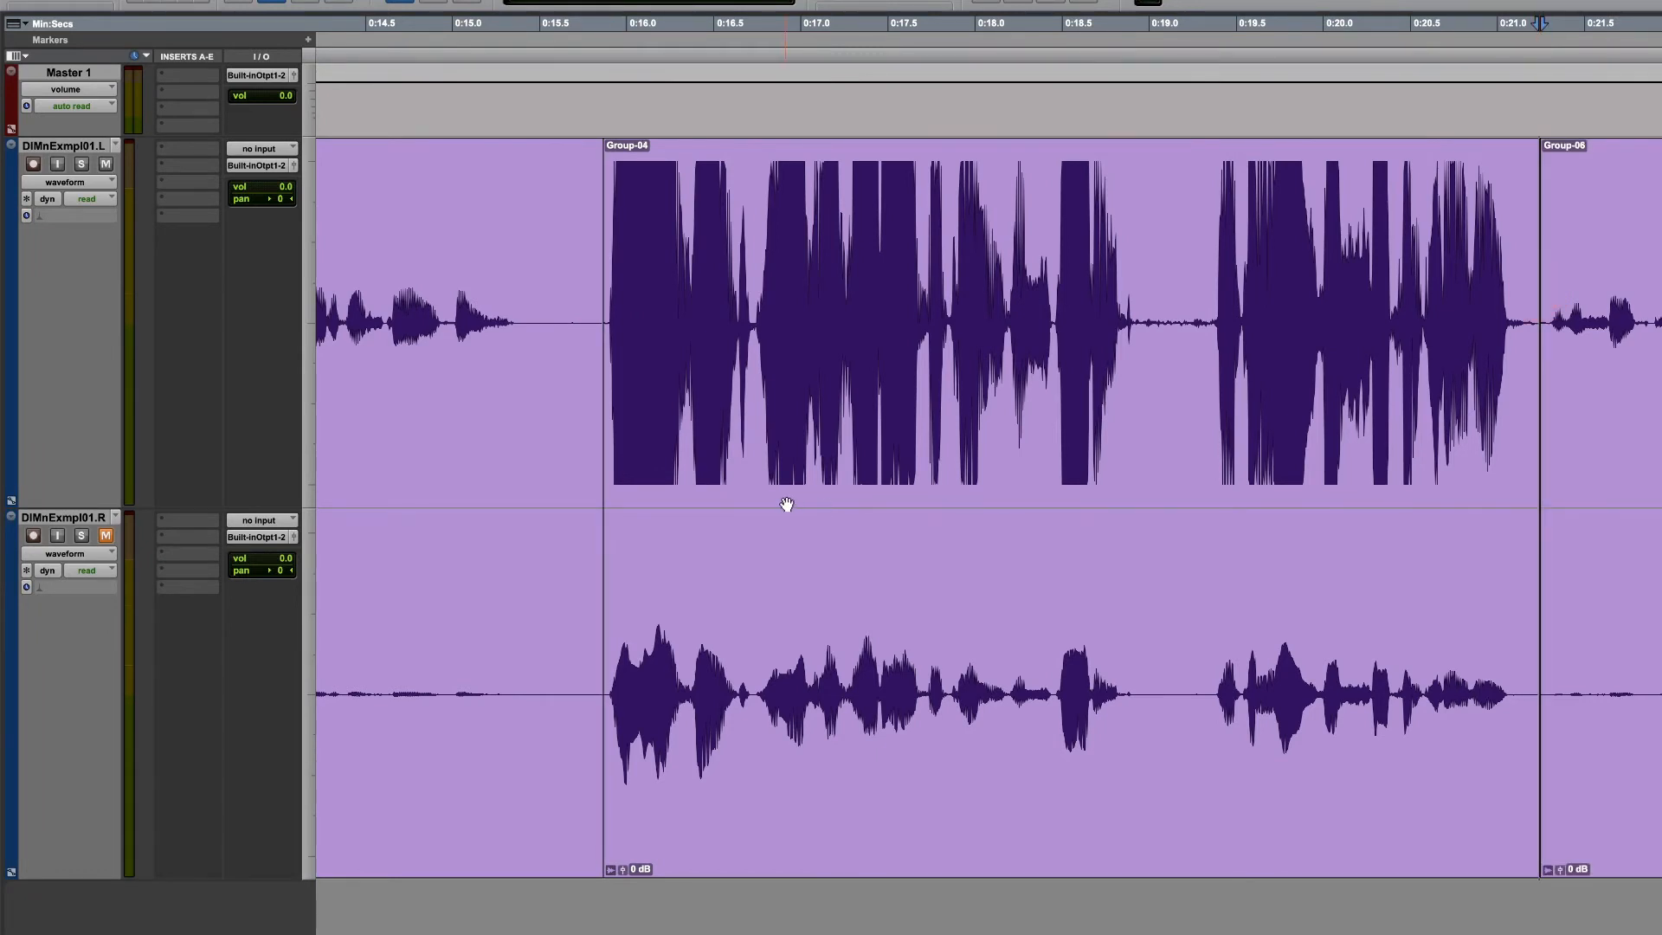
- Ungroup the separated middle section and delete its clipped left-channel clip
key("super+bracketleft")
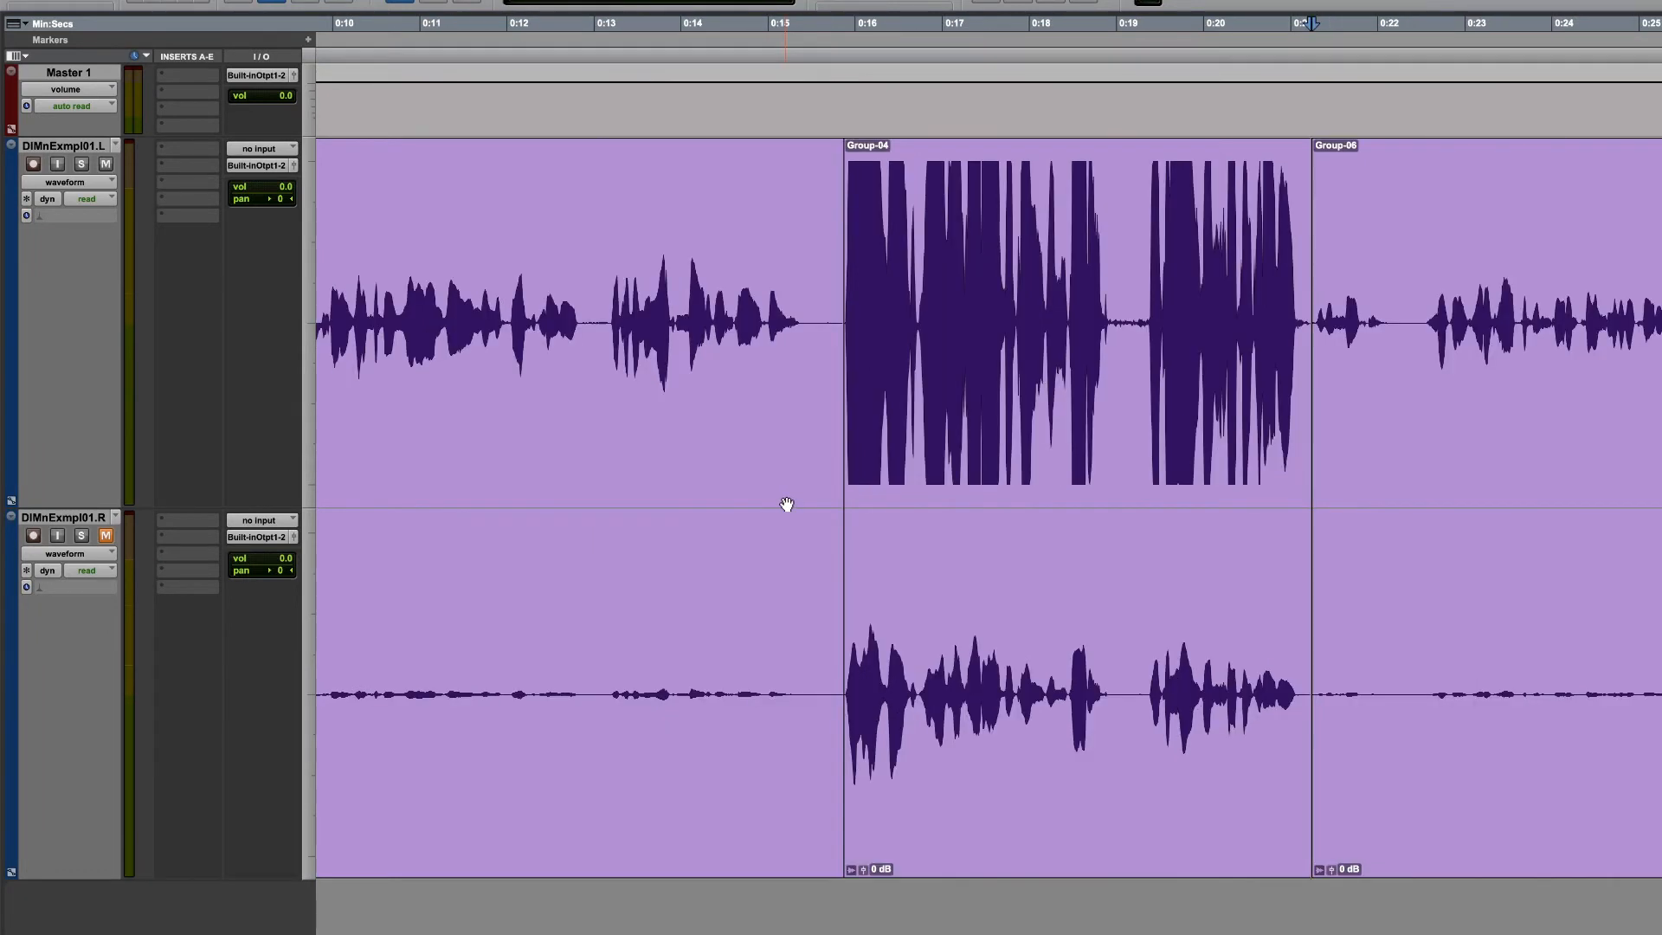
left_click(945, 723)
key("super+alt+u")
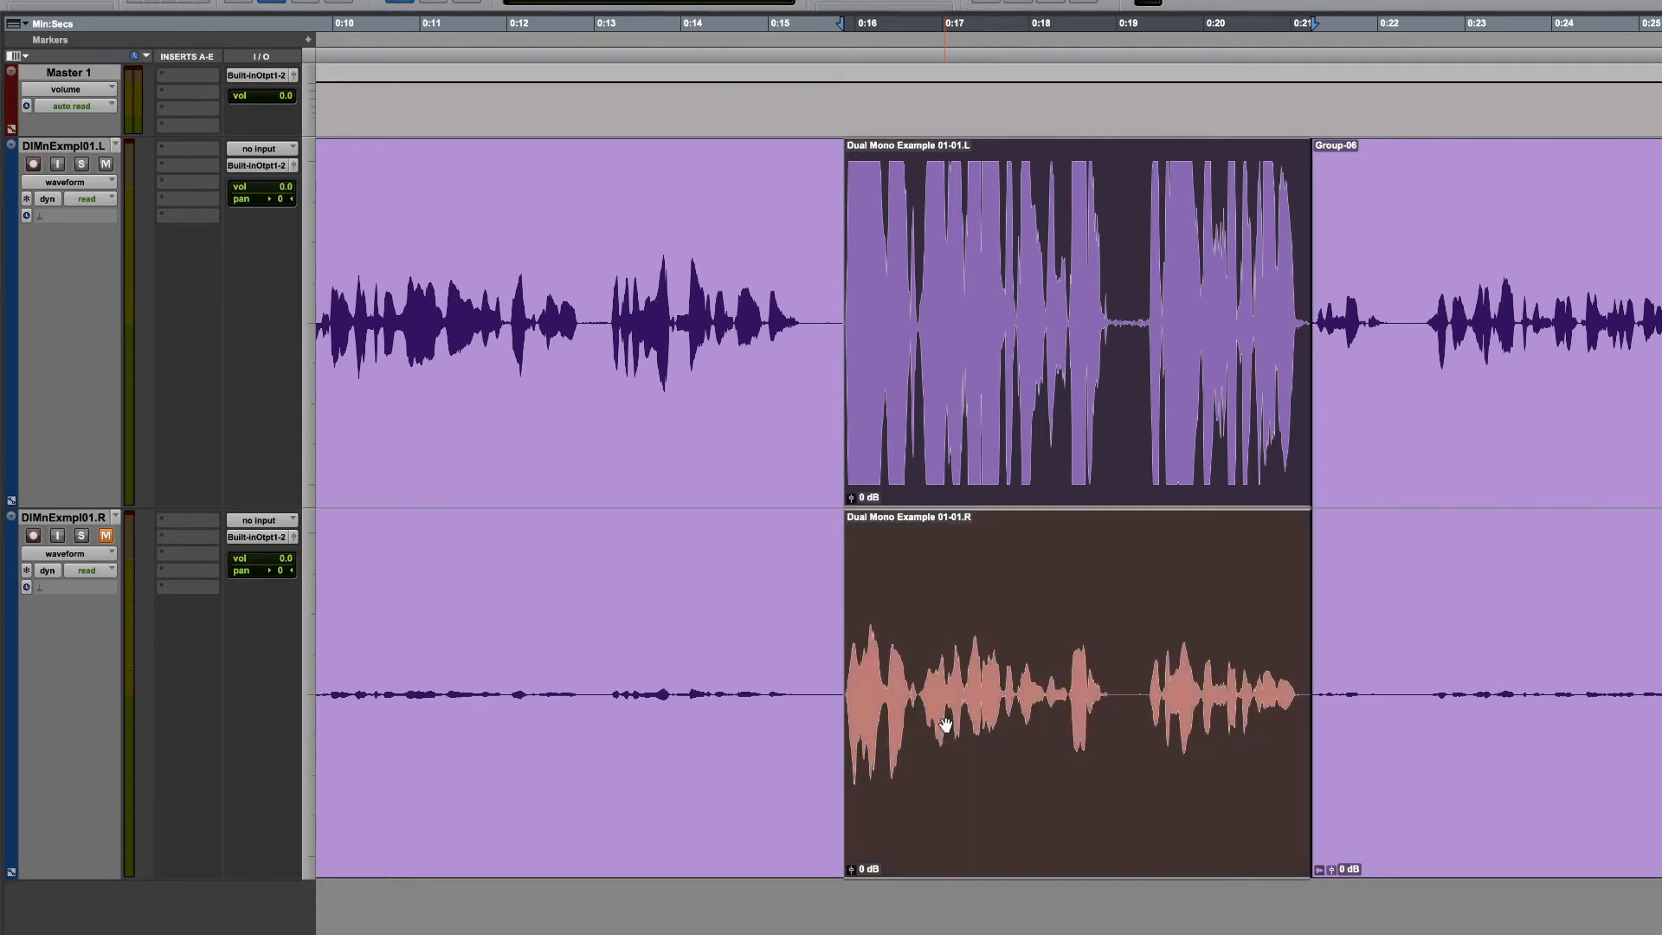
left_click(1036, 238)
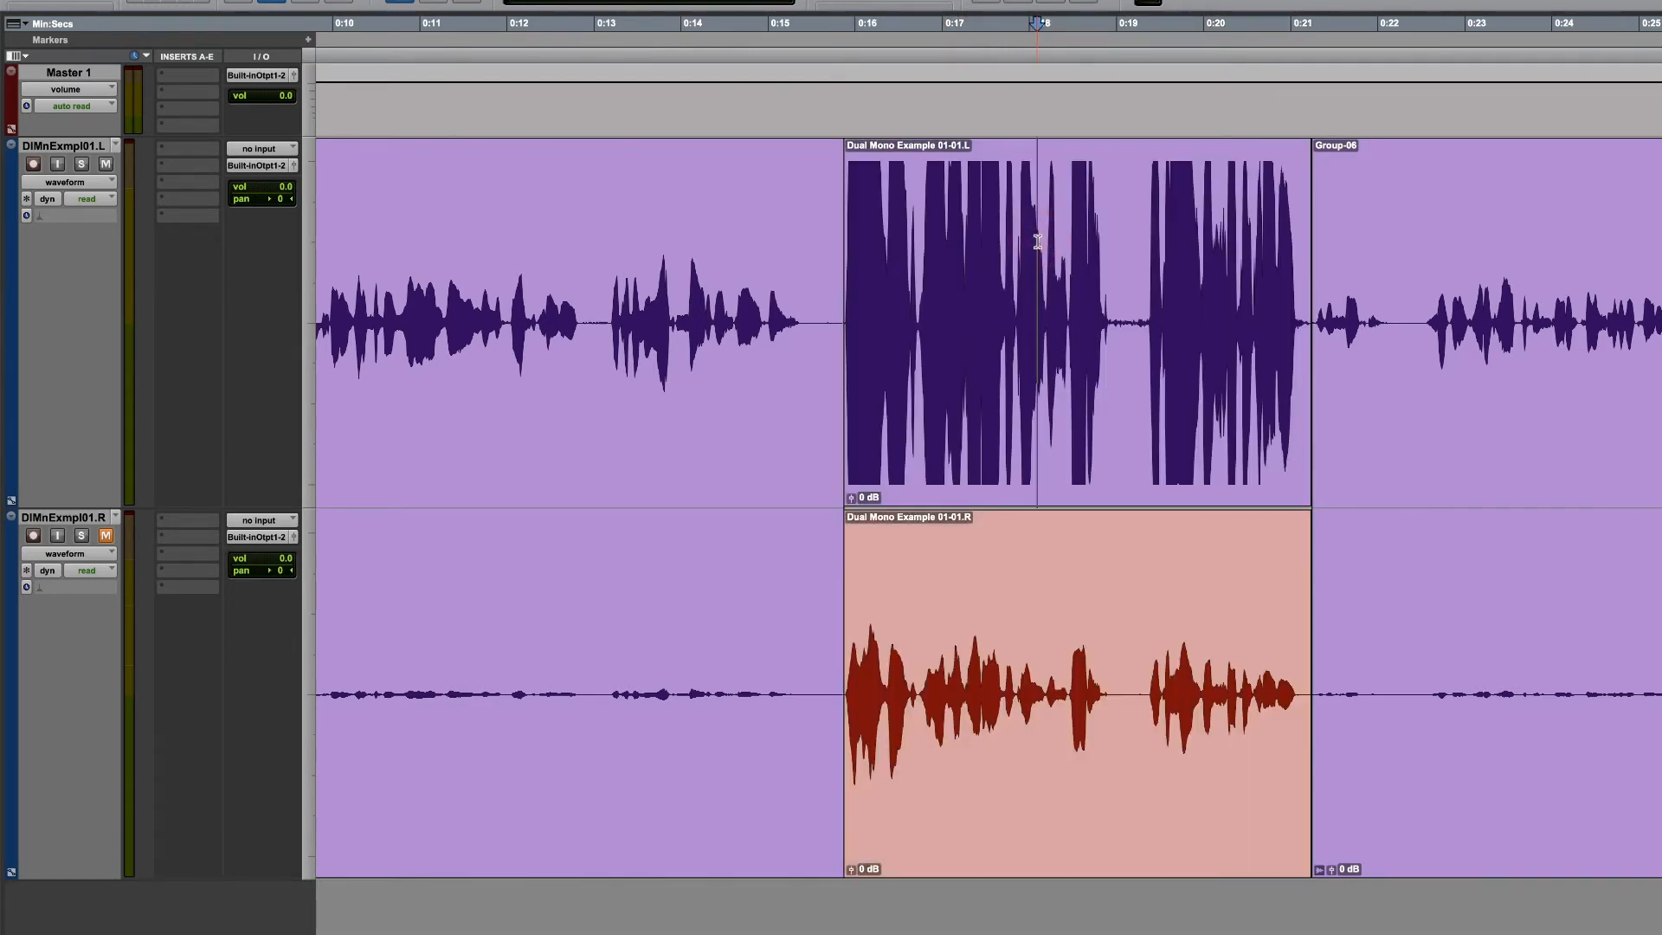
left_click(1113, 464)
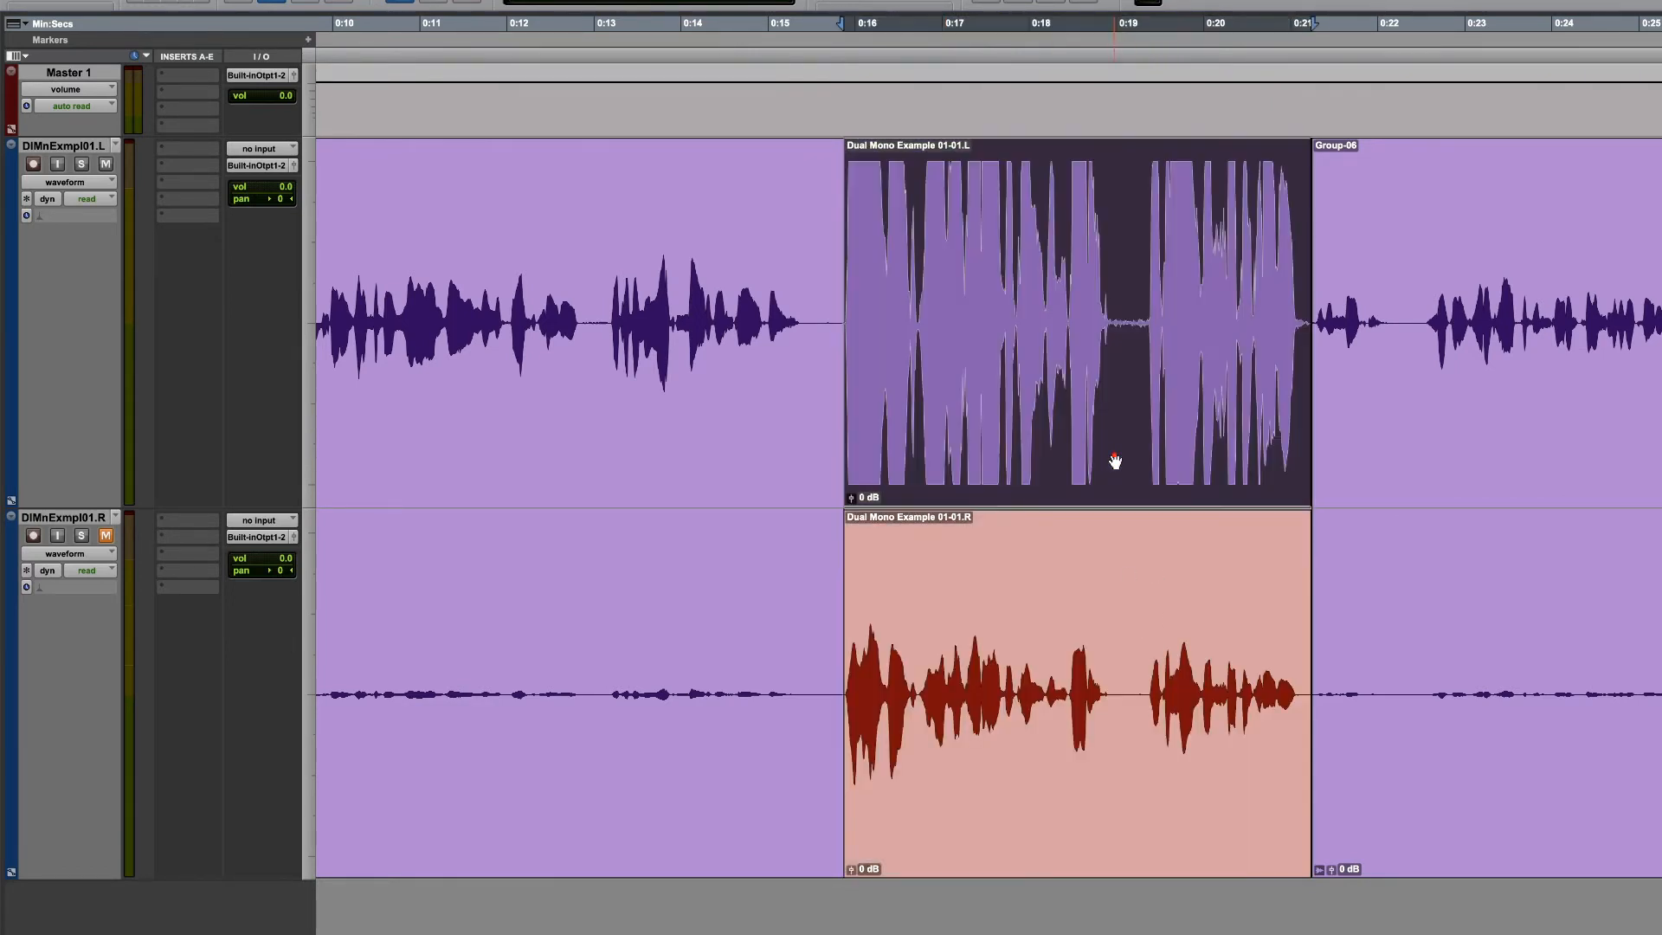
key("Delete")
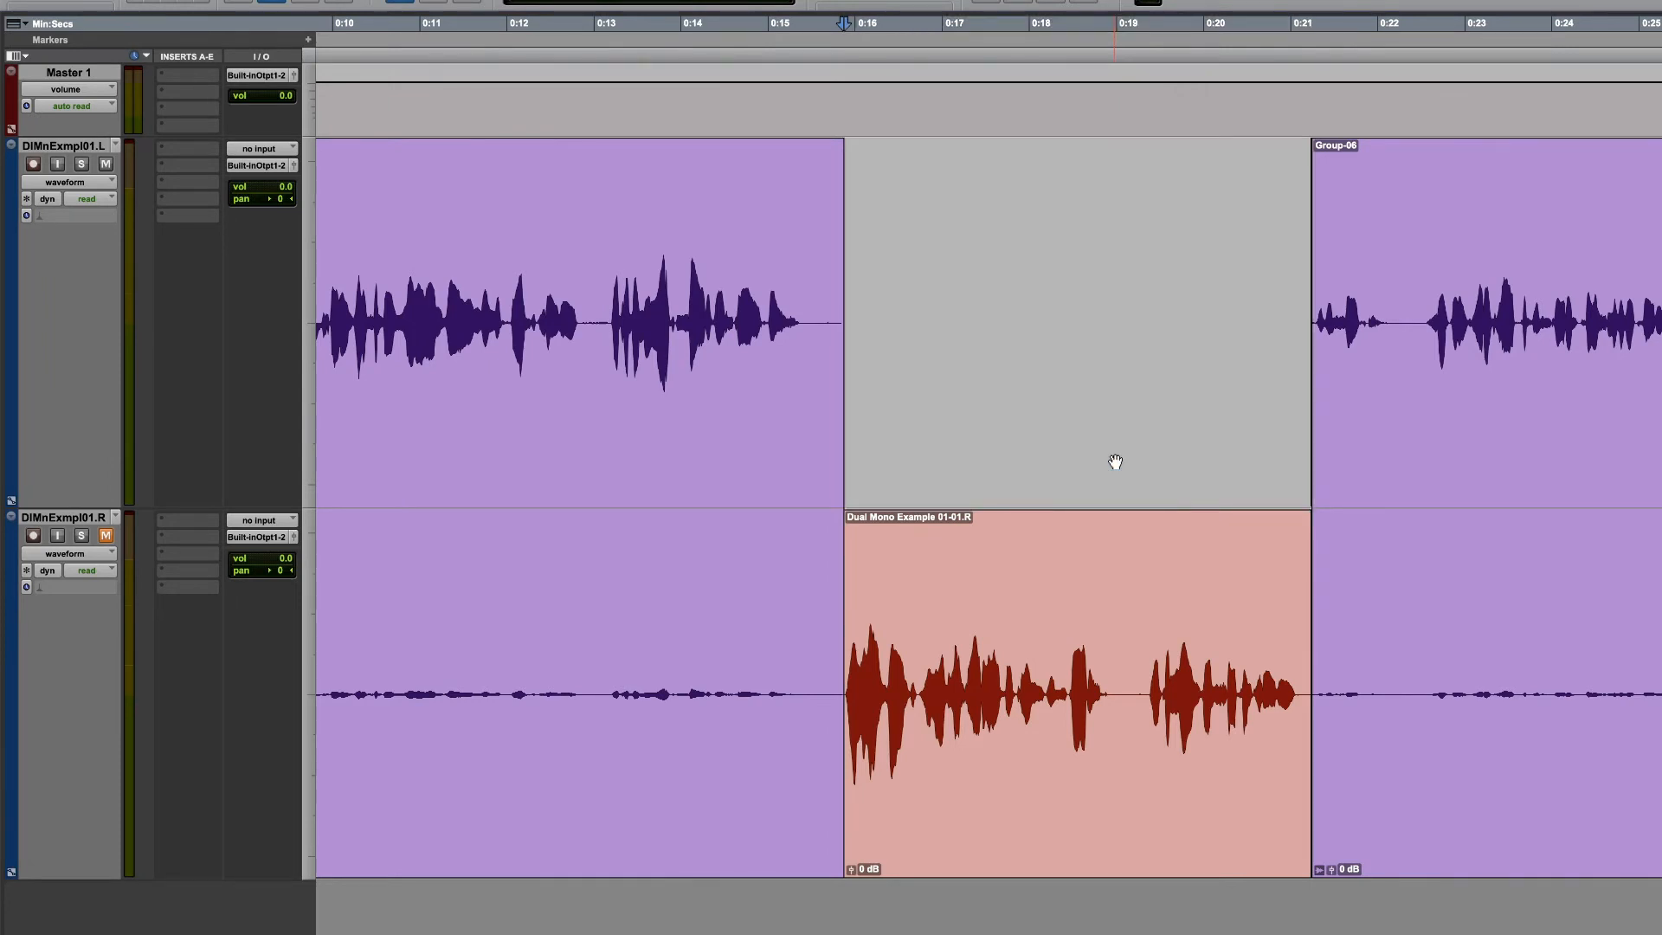
- Ungroup the clip groups before and after the separated middle section into their left-channel and right-channel clips
left_click(1560, 788)
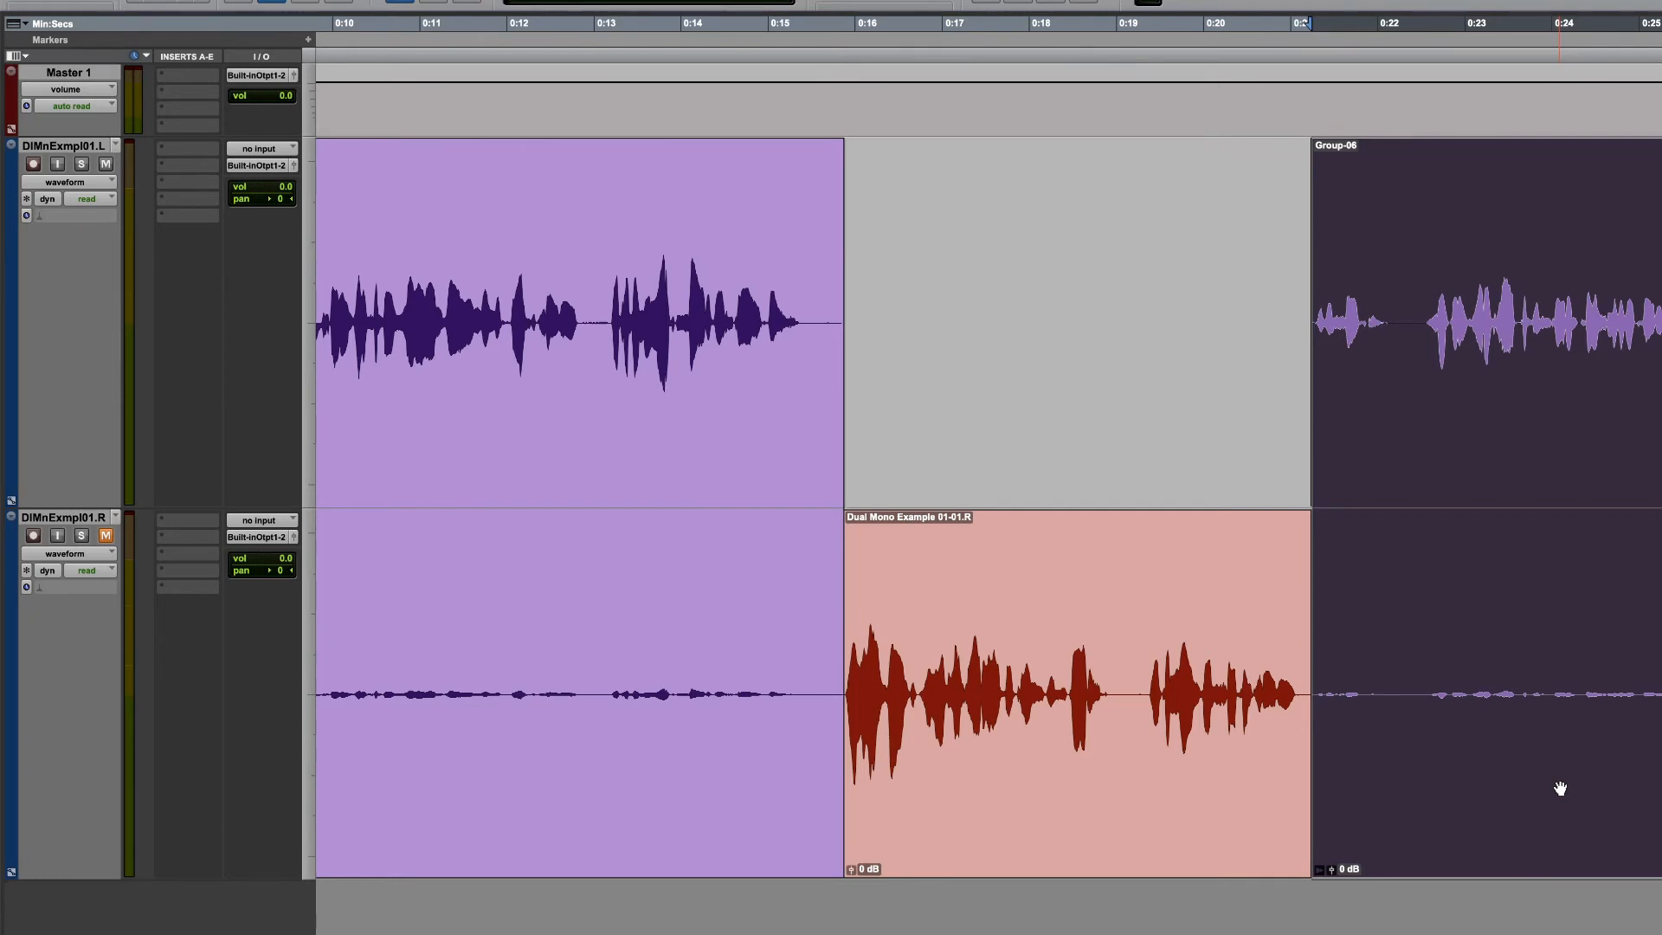
key("alt+super+u")
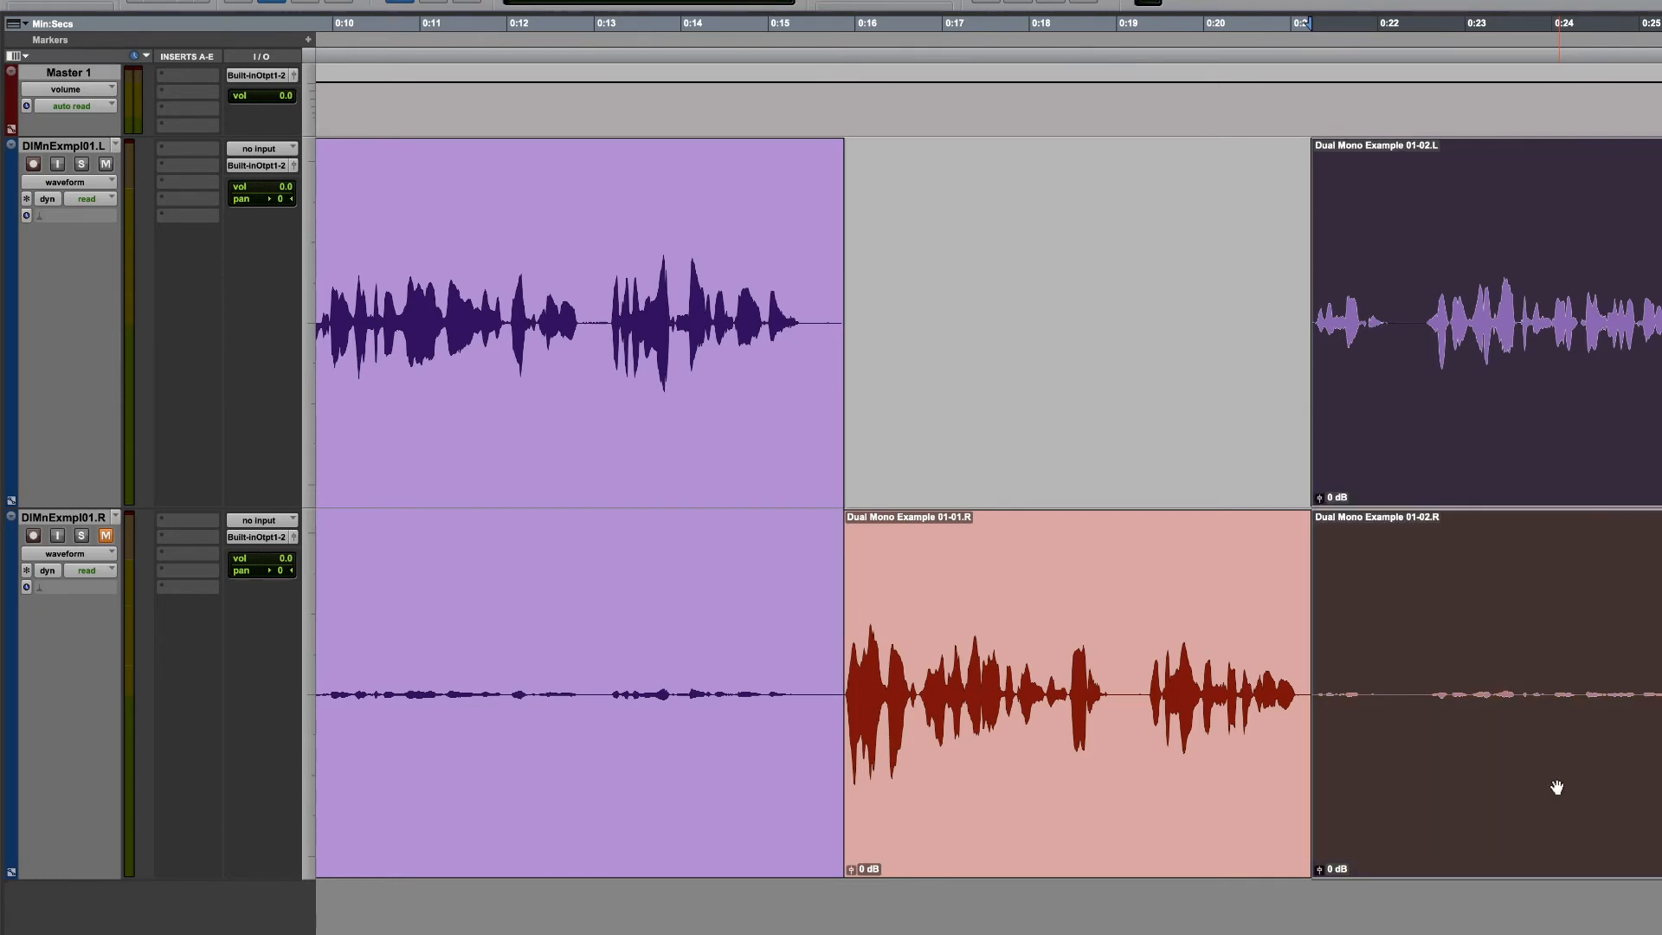
left_click(604, 741)
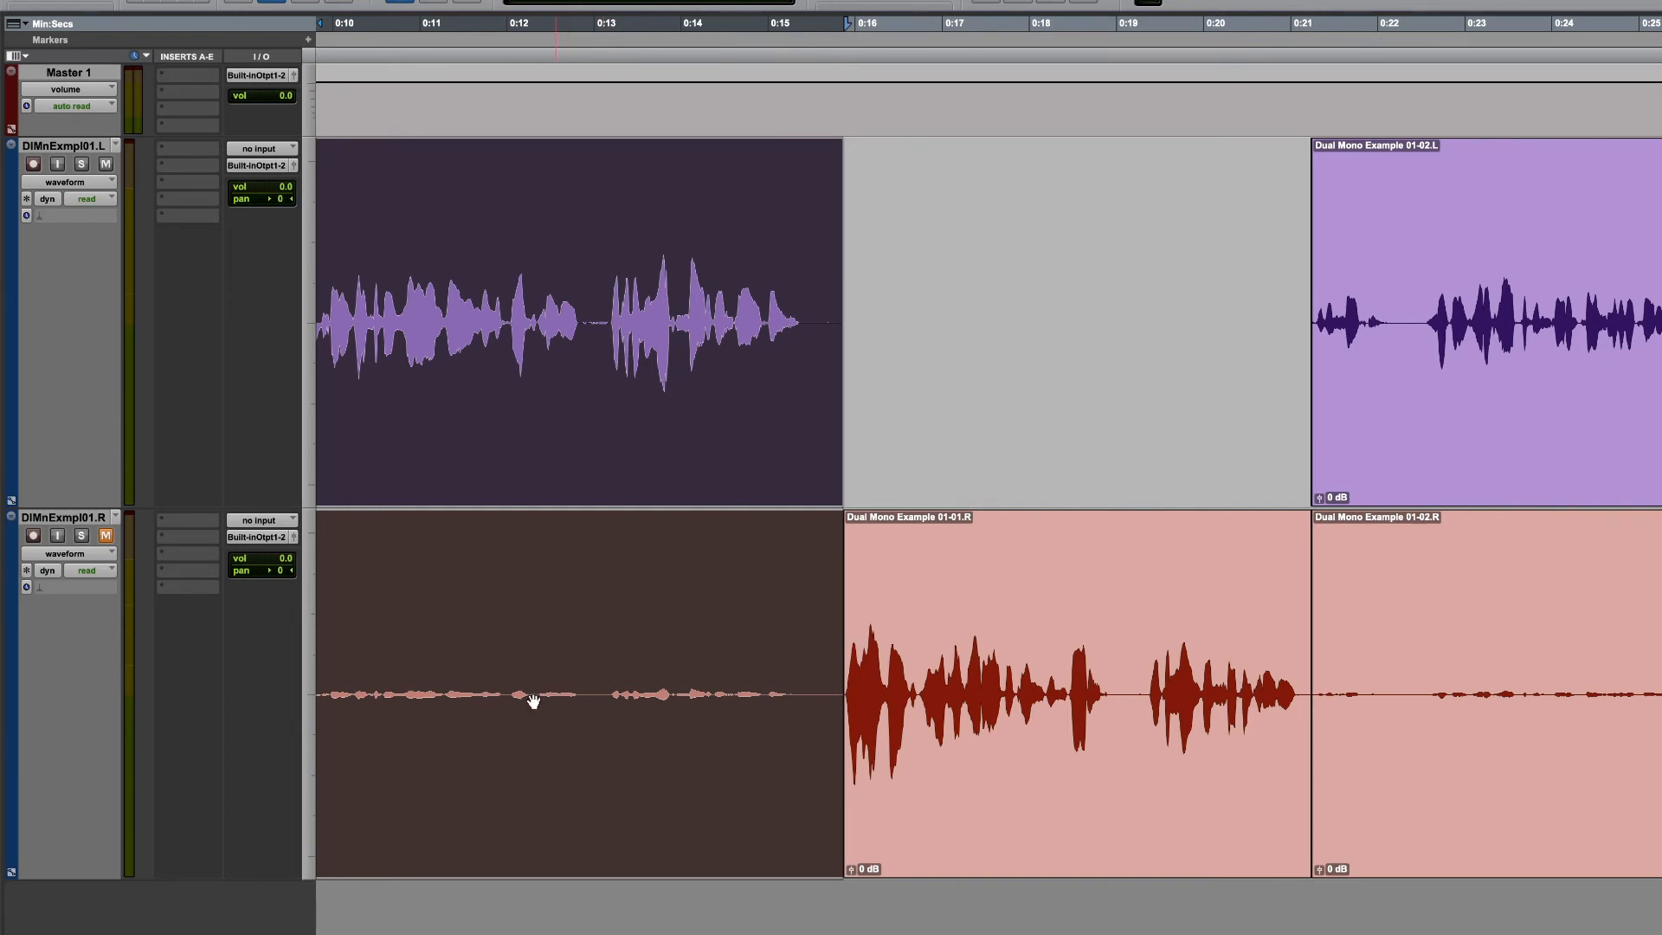
left_click(543, 589)
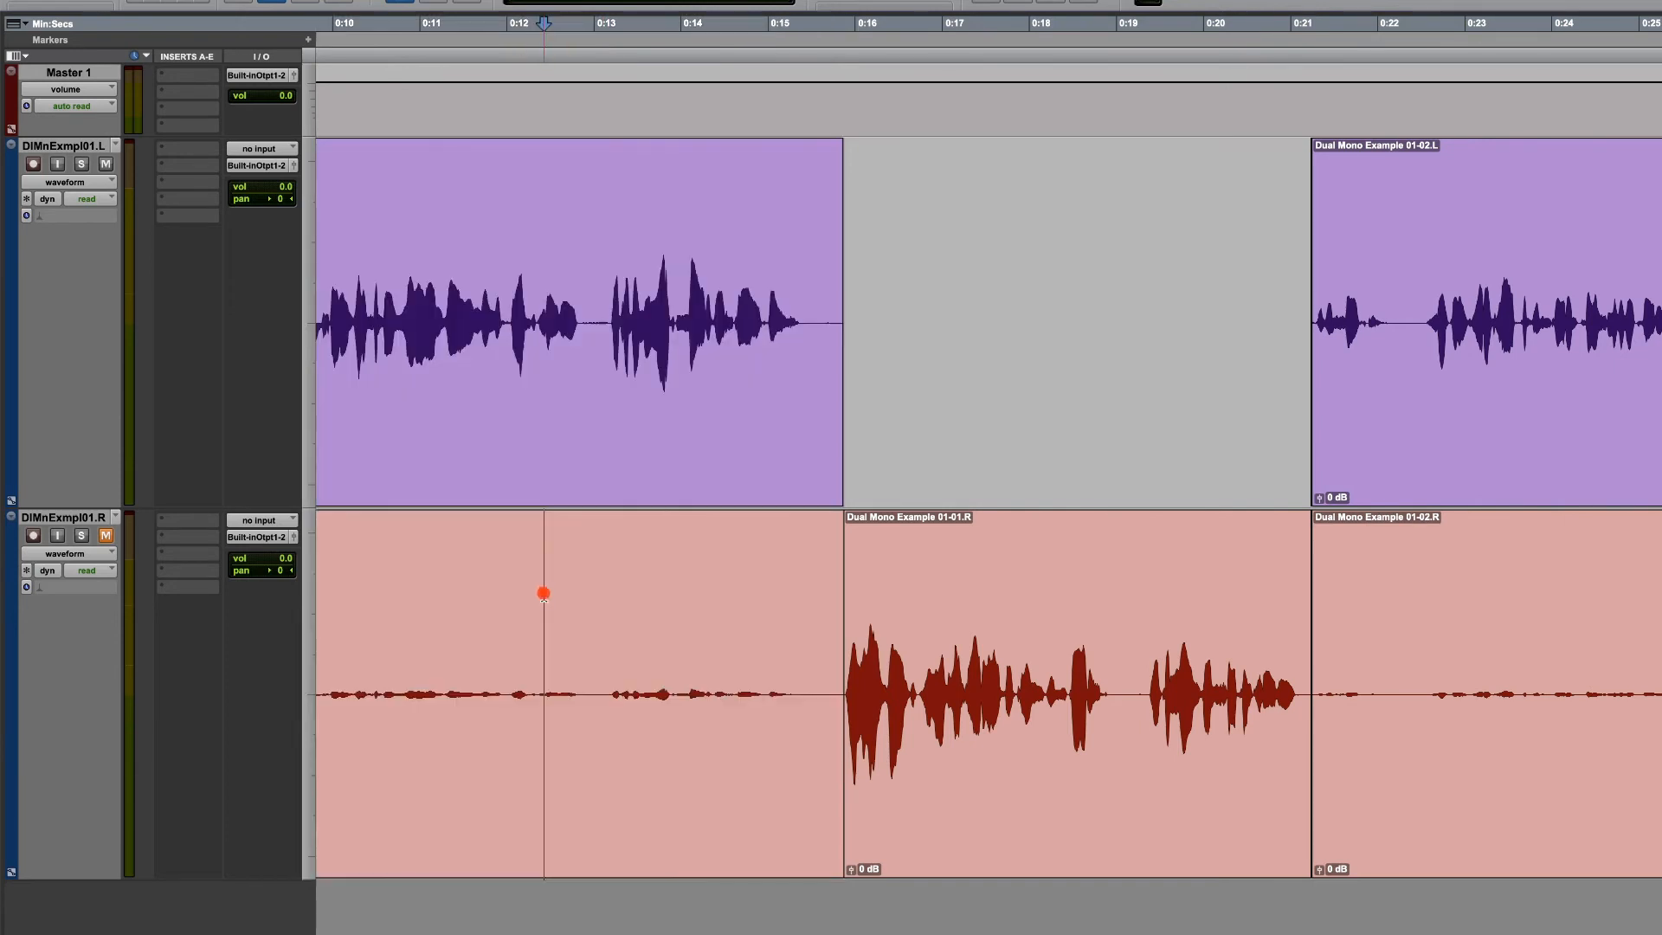
- Delete the quiet right-channel clips before and after the middle section, keeping the middle right-channel clip
left_click(532, 809)
key("Delete")
left_click(1496, 771)
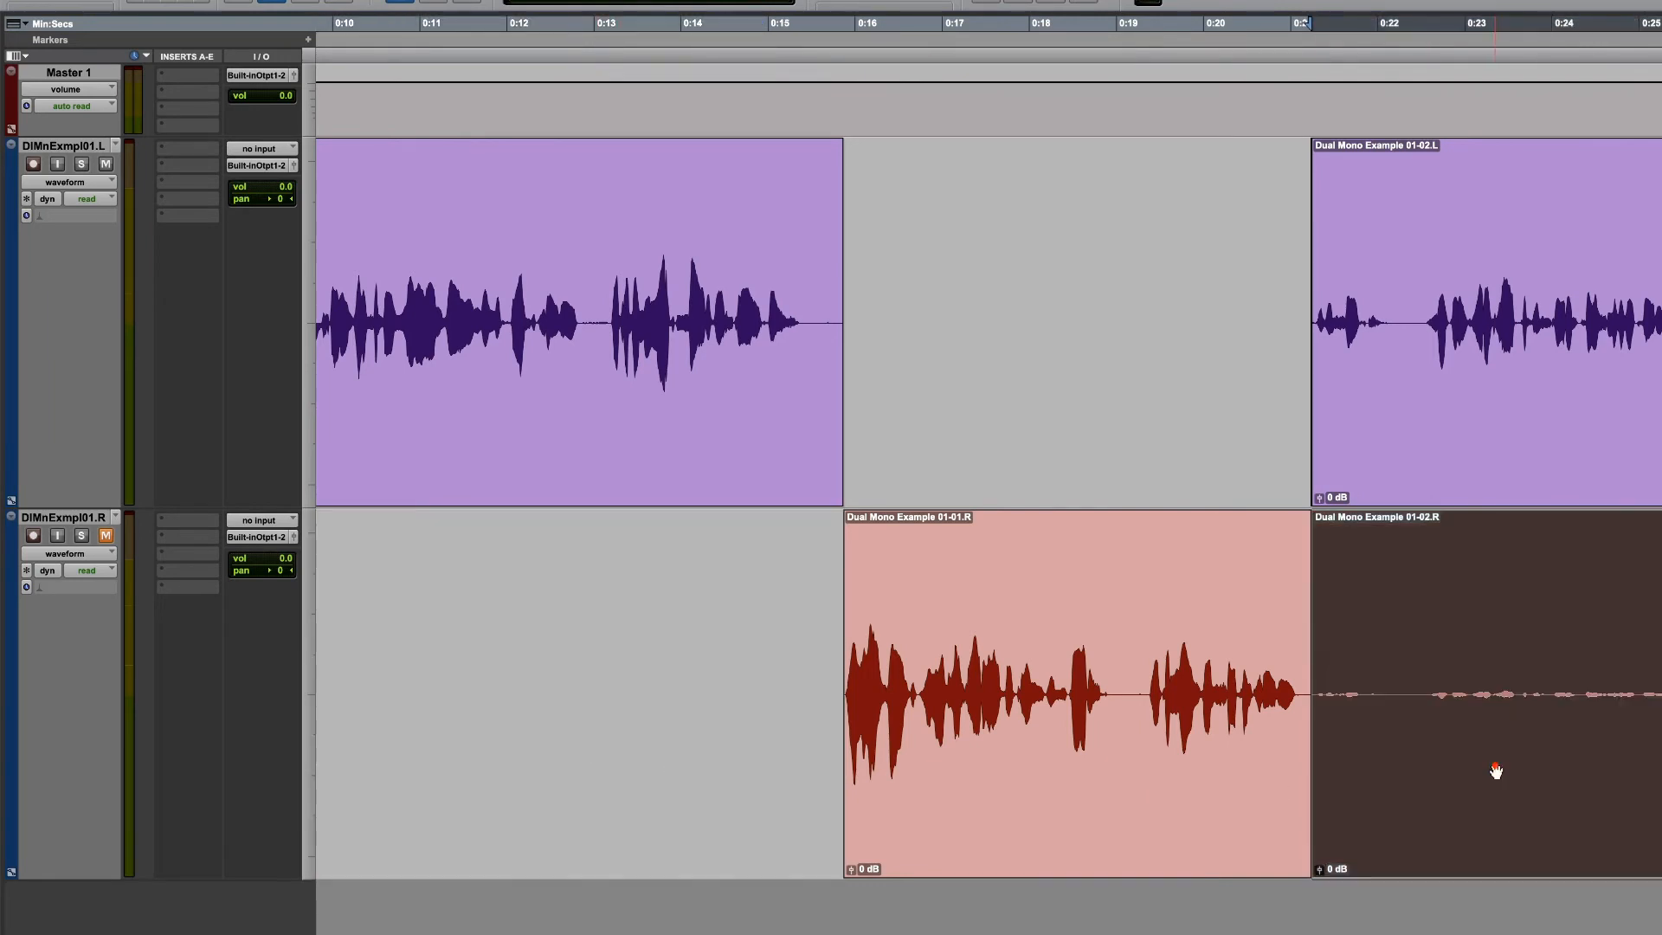
key("Delete")
- Unmute the right-channel track
key("super+bracketleft")
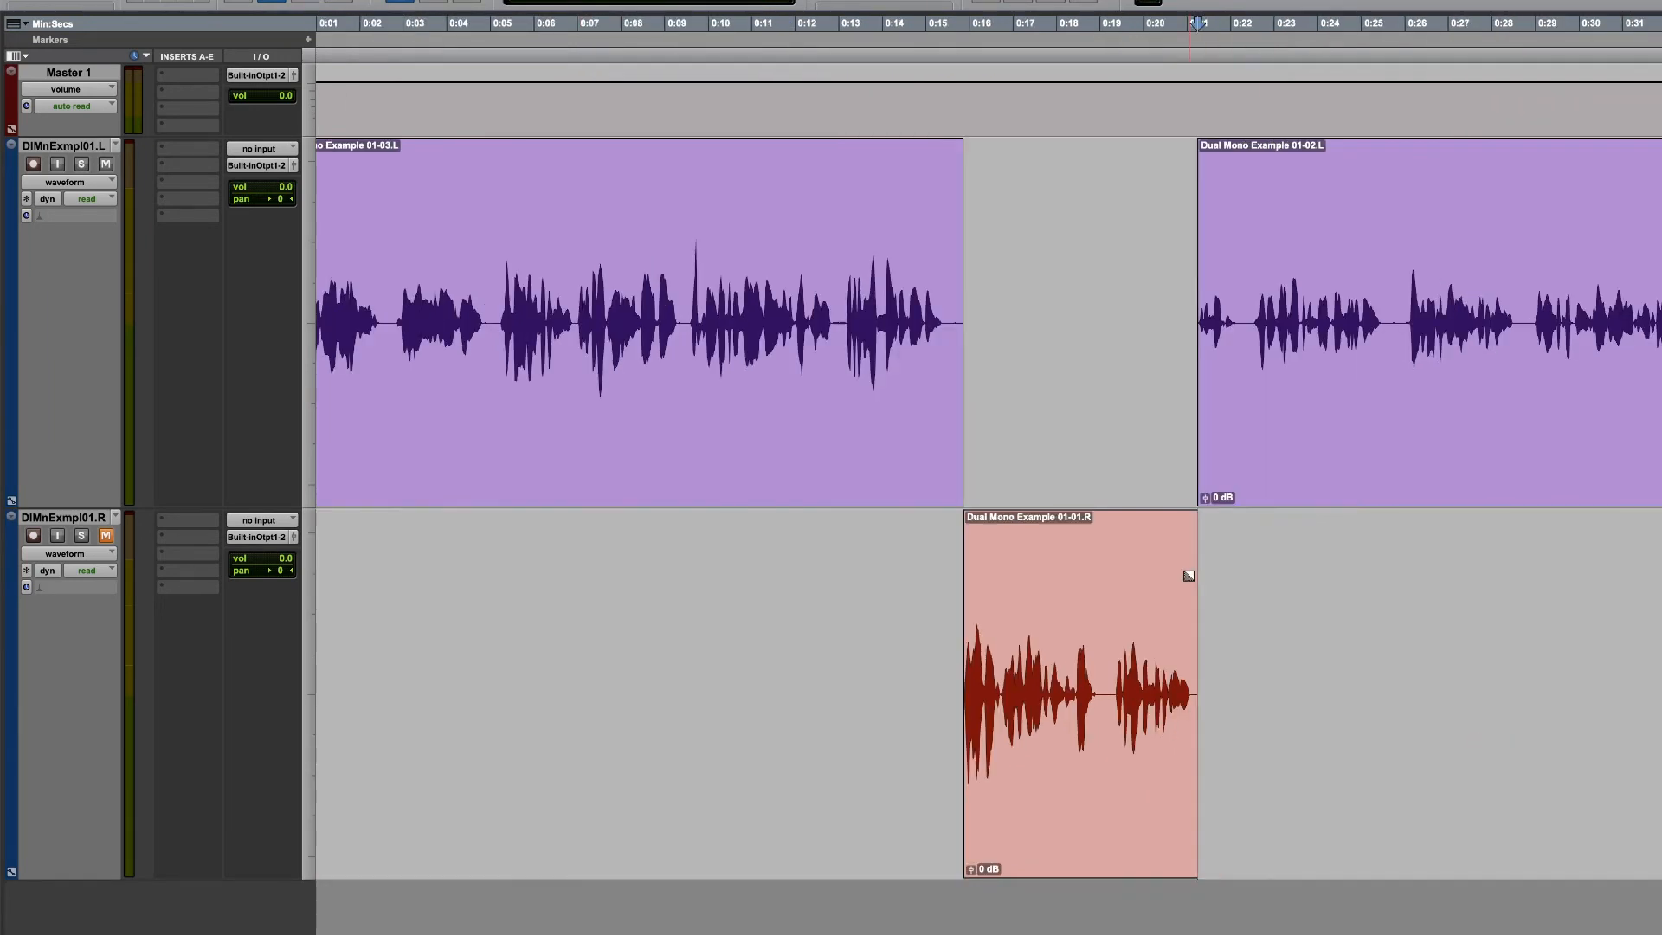
key("super+bracketright")
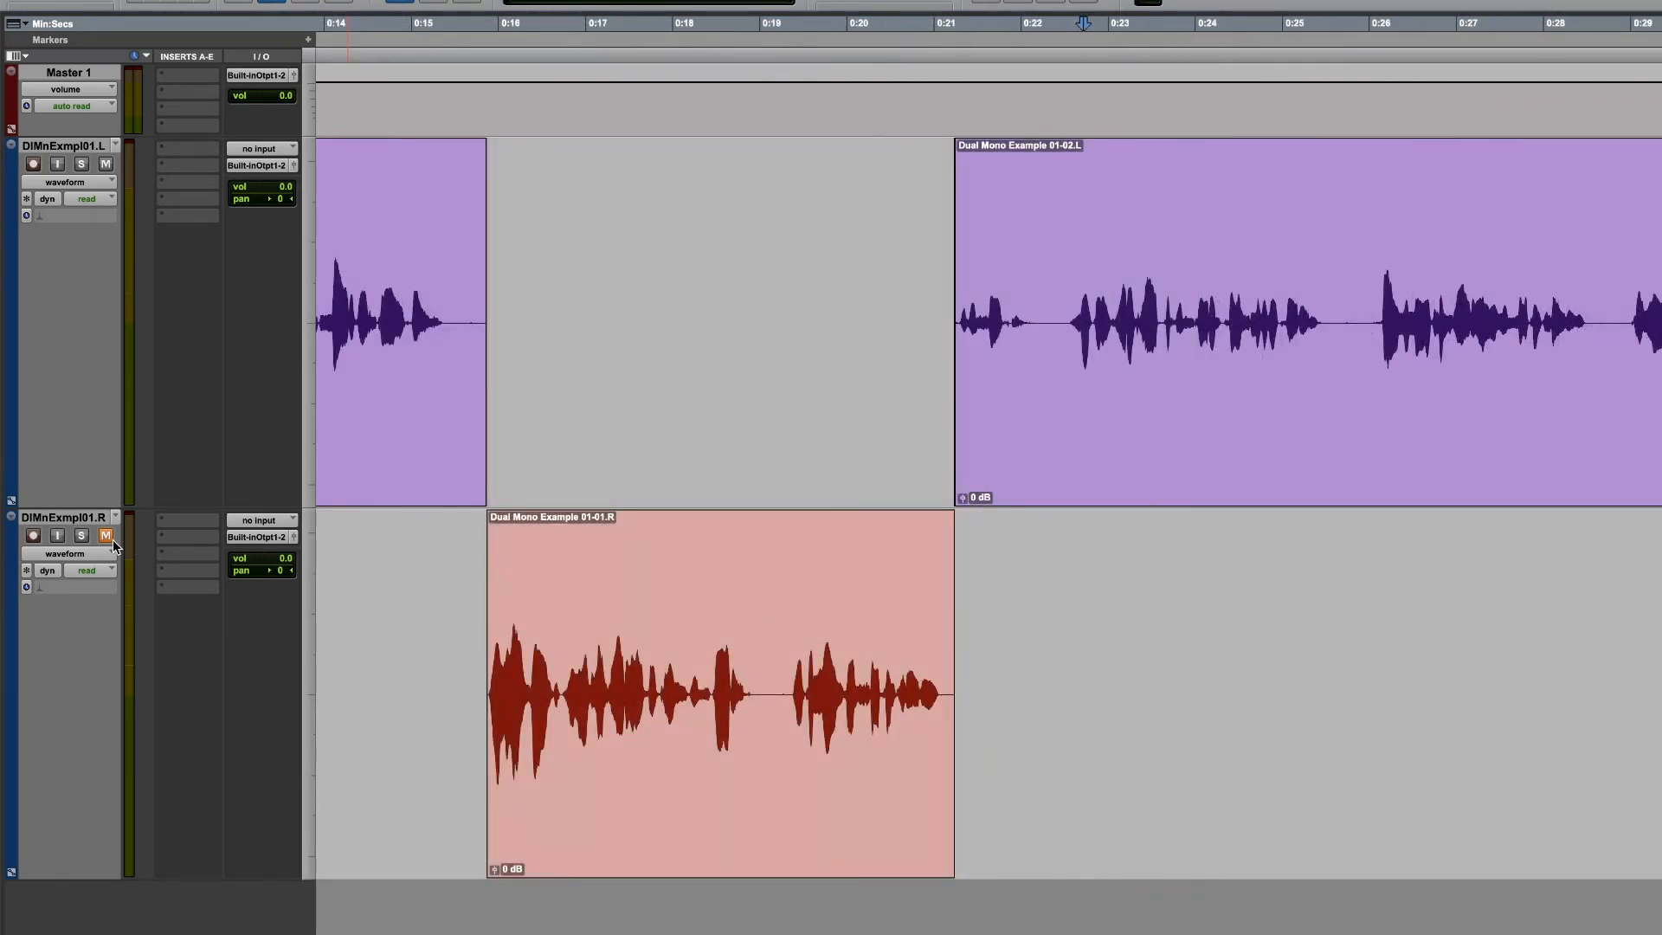
left_click(111, 537)
scroll(179, 553, "left", 4)
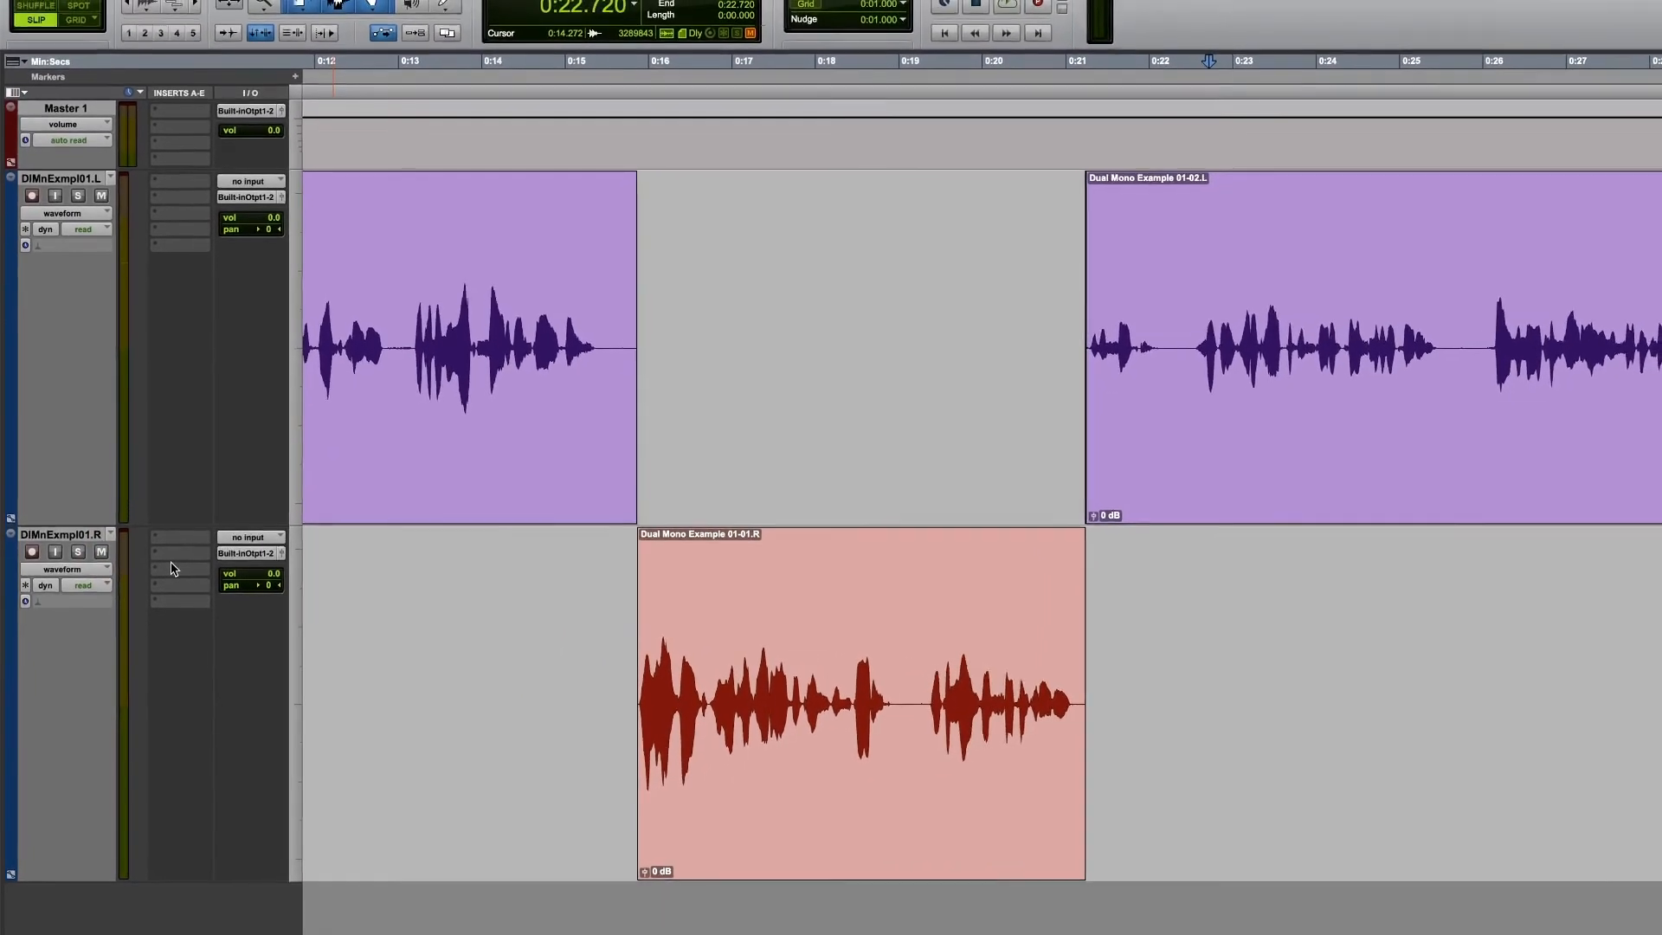
scroll(199, 567, "left", 4)
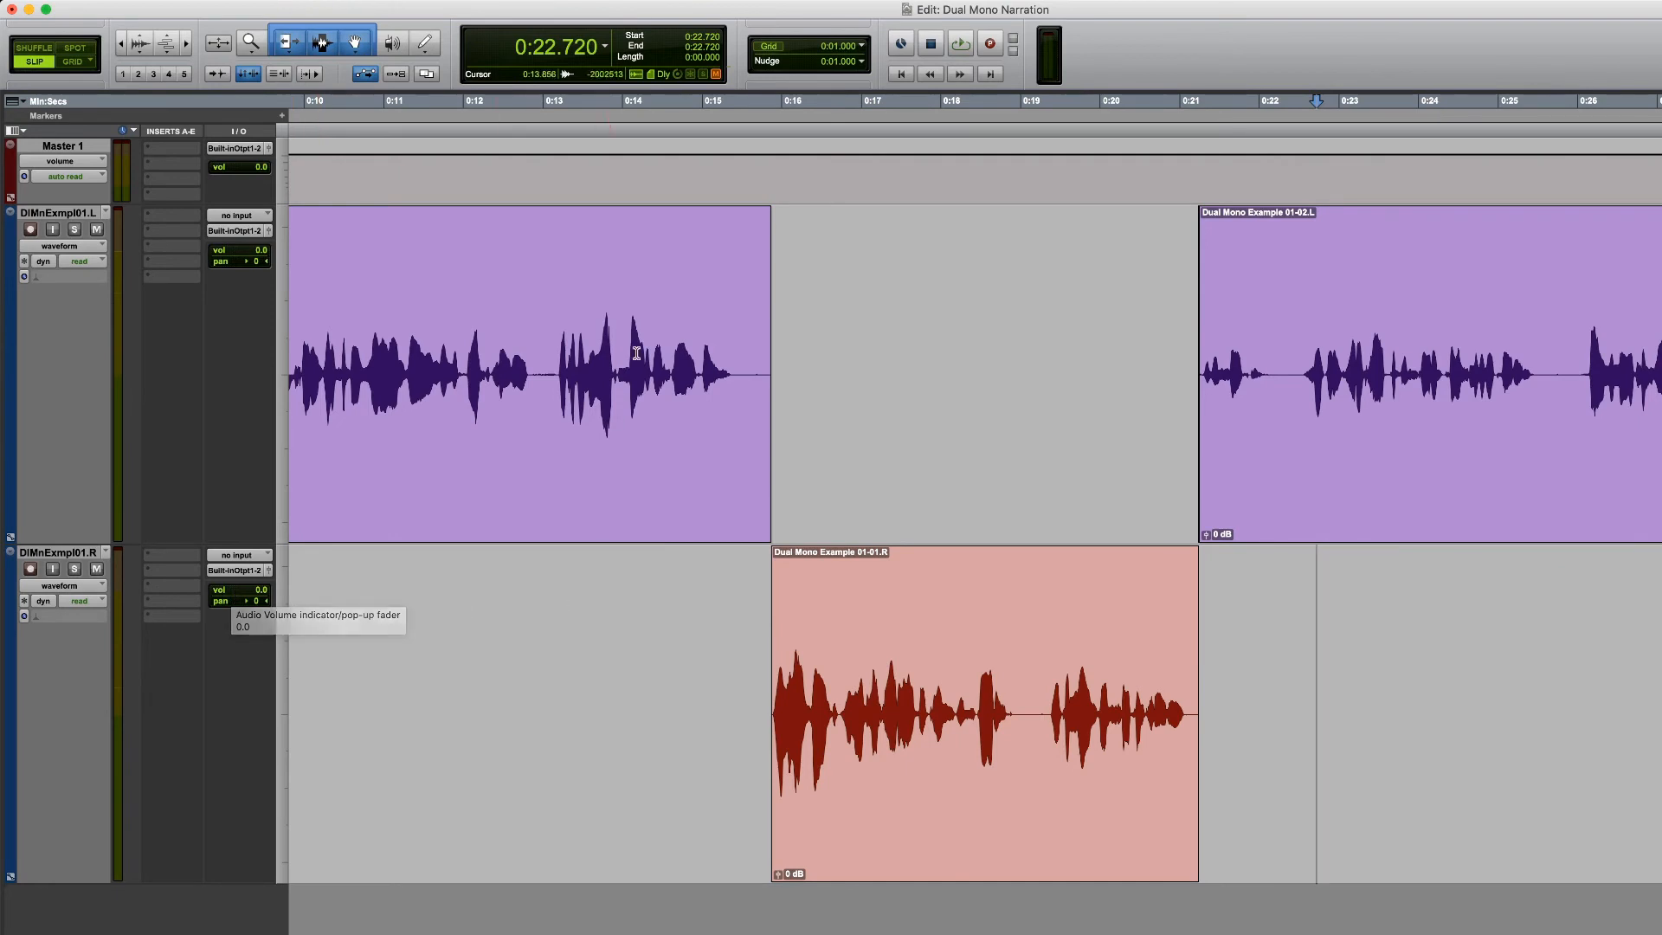
- Play both tracks from about 0:13.1 through the right-channel clip and into the following left-channel clip
left_click(554, 300)
key("space")
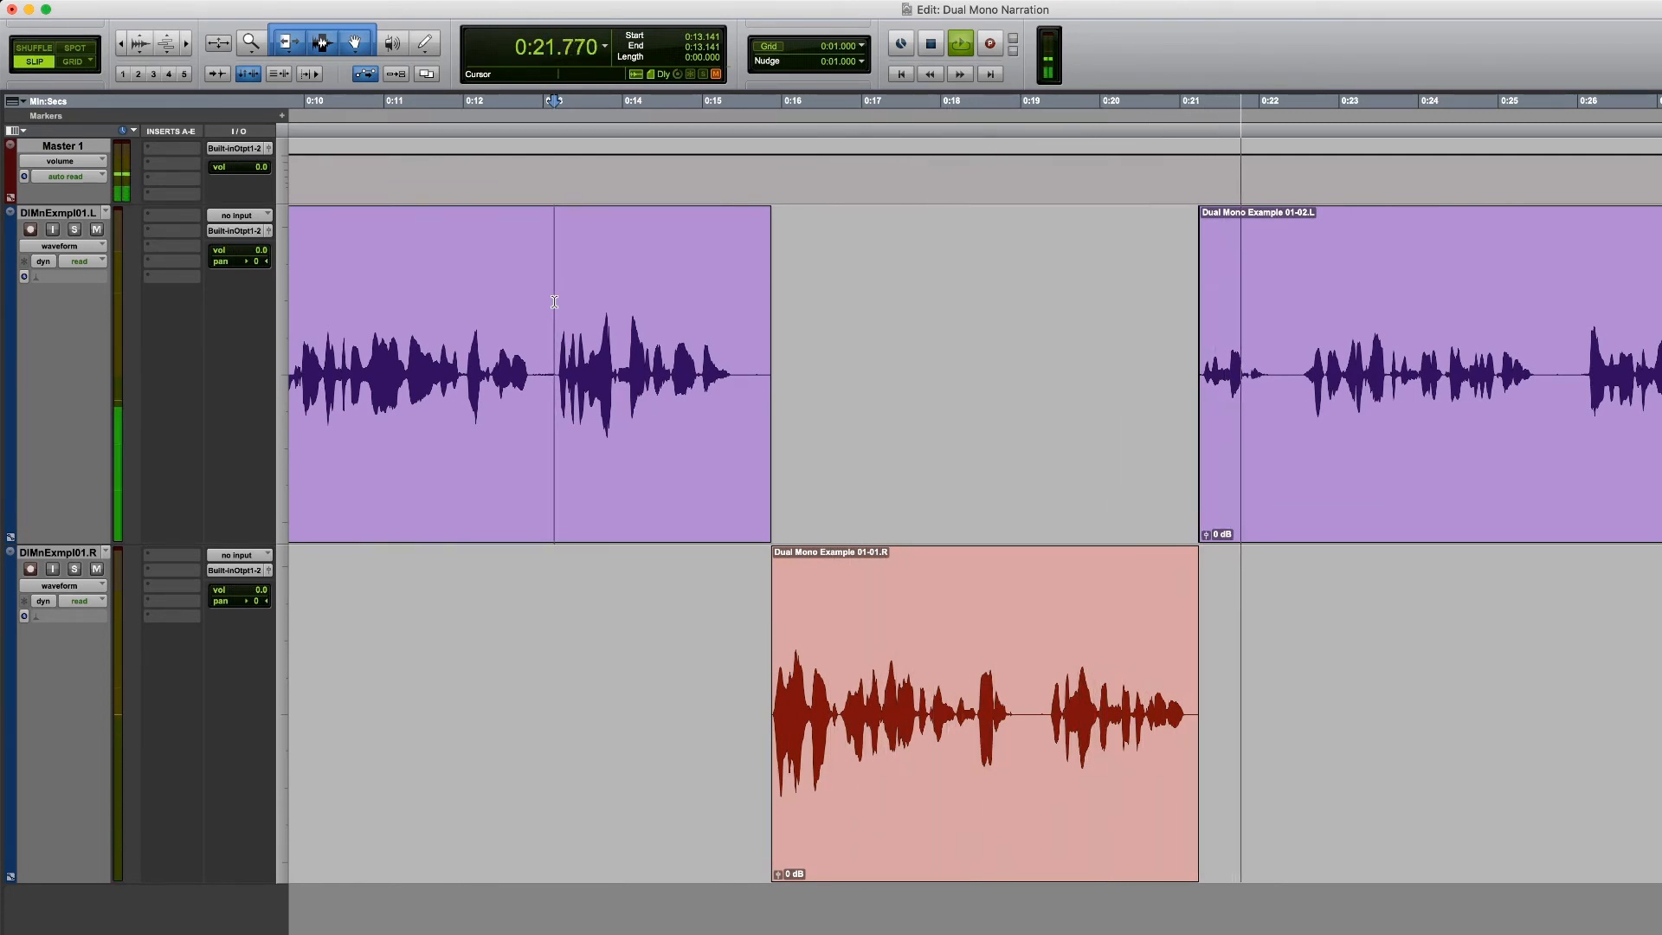
key("space")
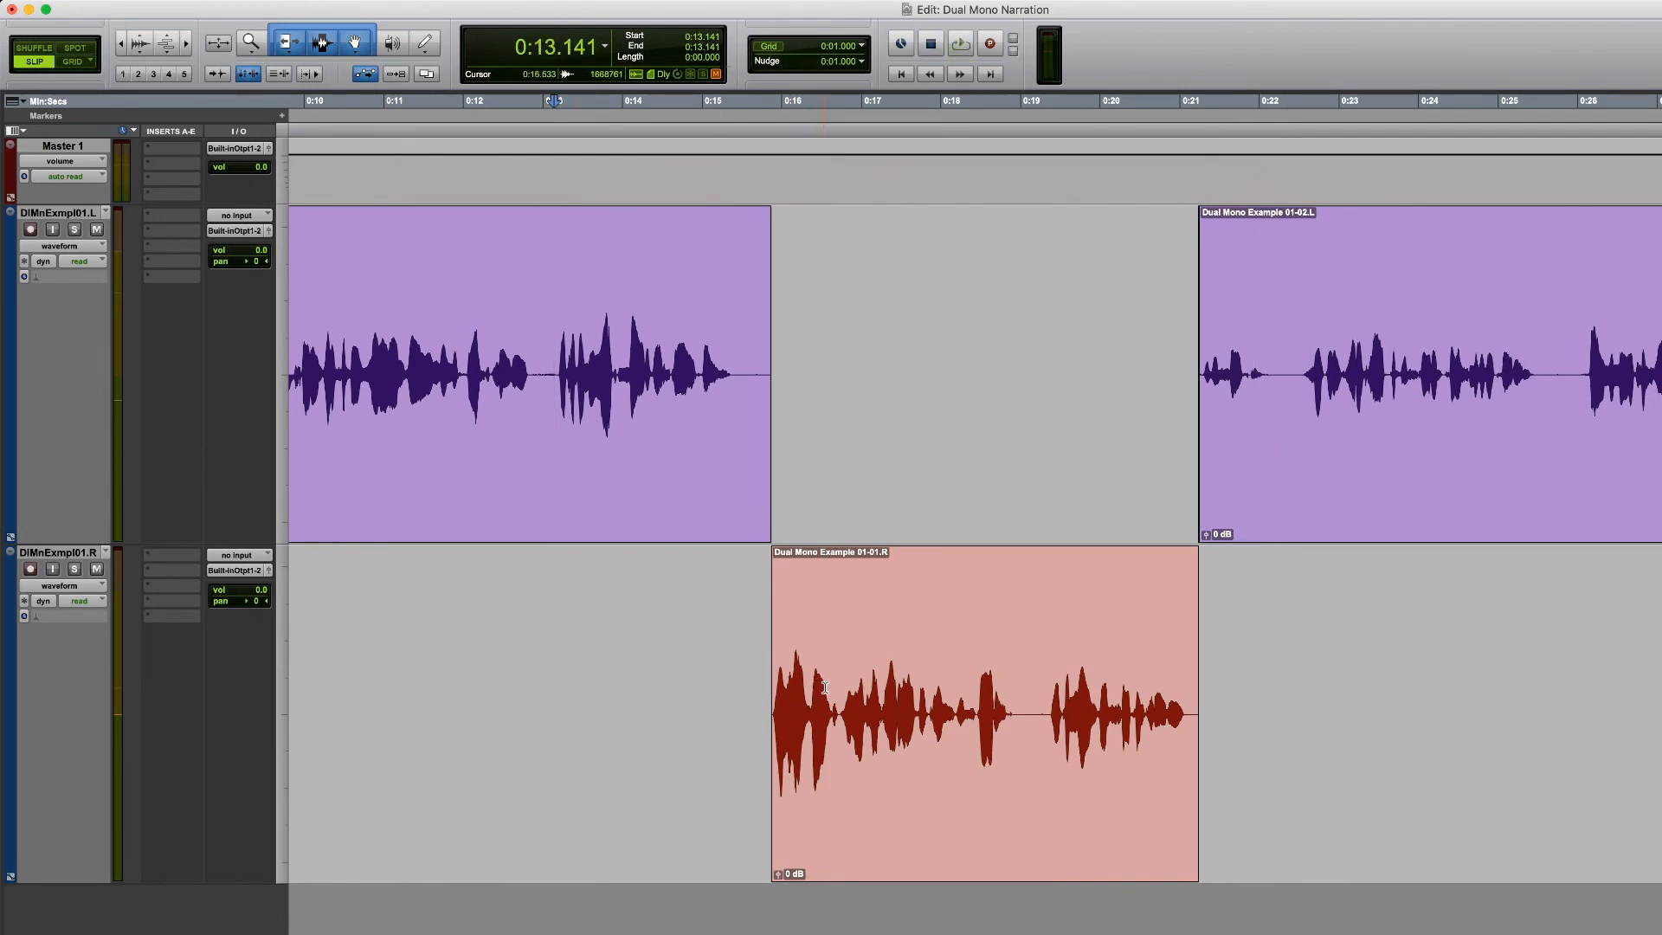
- Move the right-channel clip straight up into the gap on the left-channel track and lower its clip gain to -1.8 dB
left_click_drag(953, 818, 945, 482)
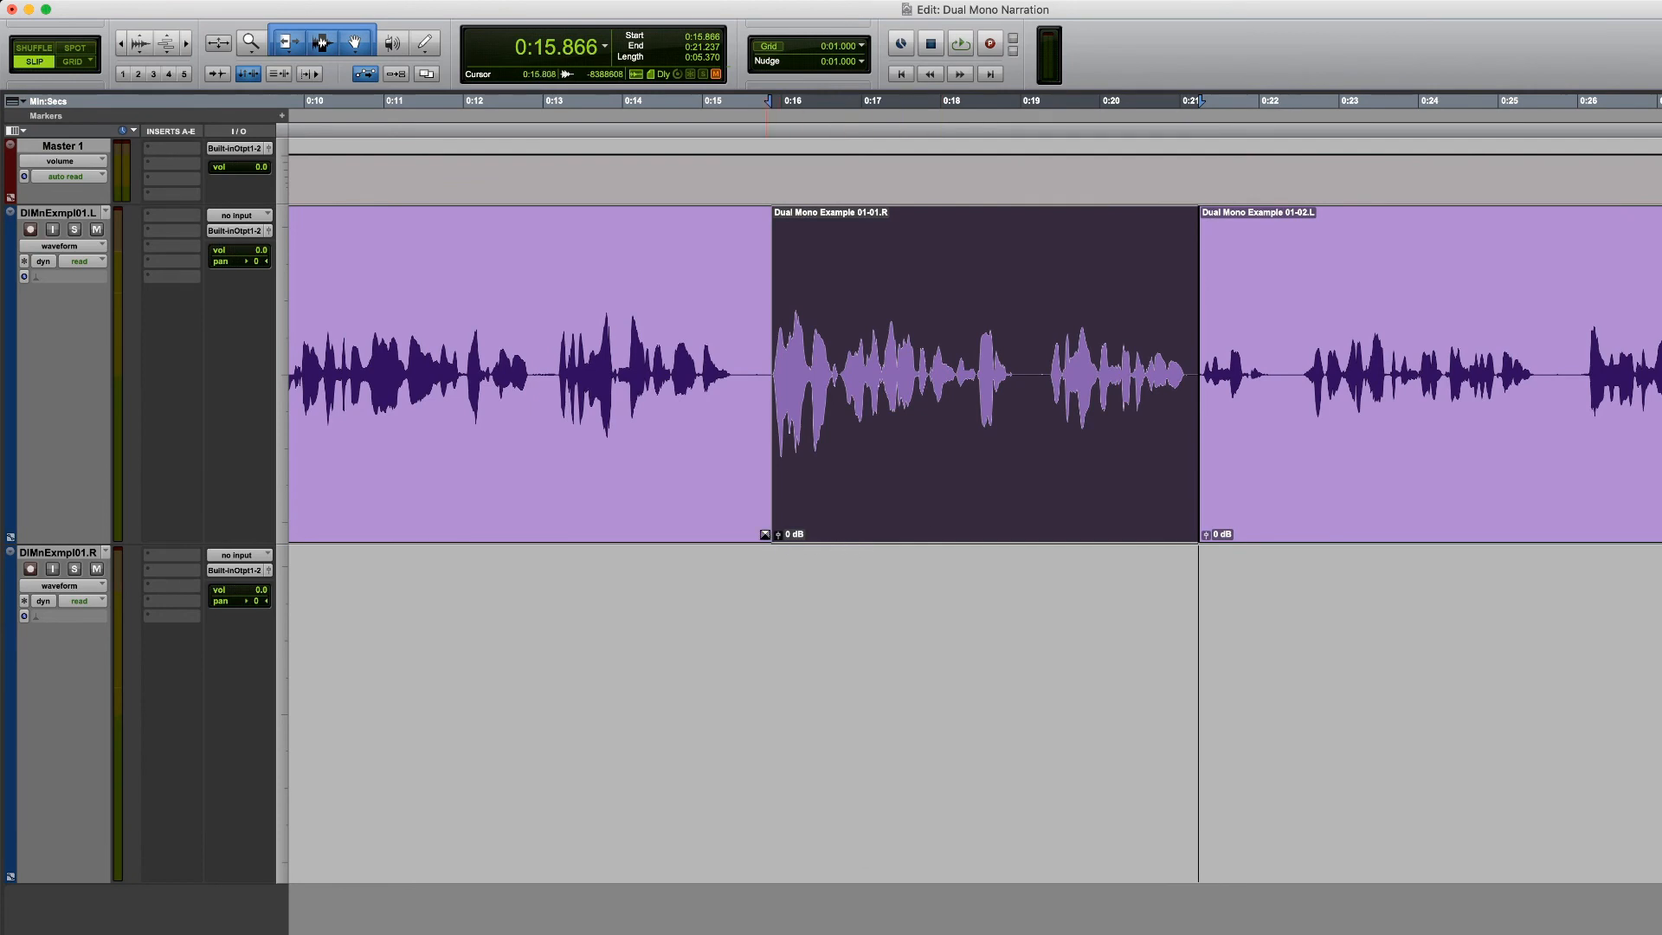
left_click_drag(782, 538, 783, 546)
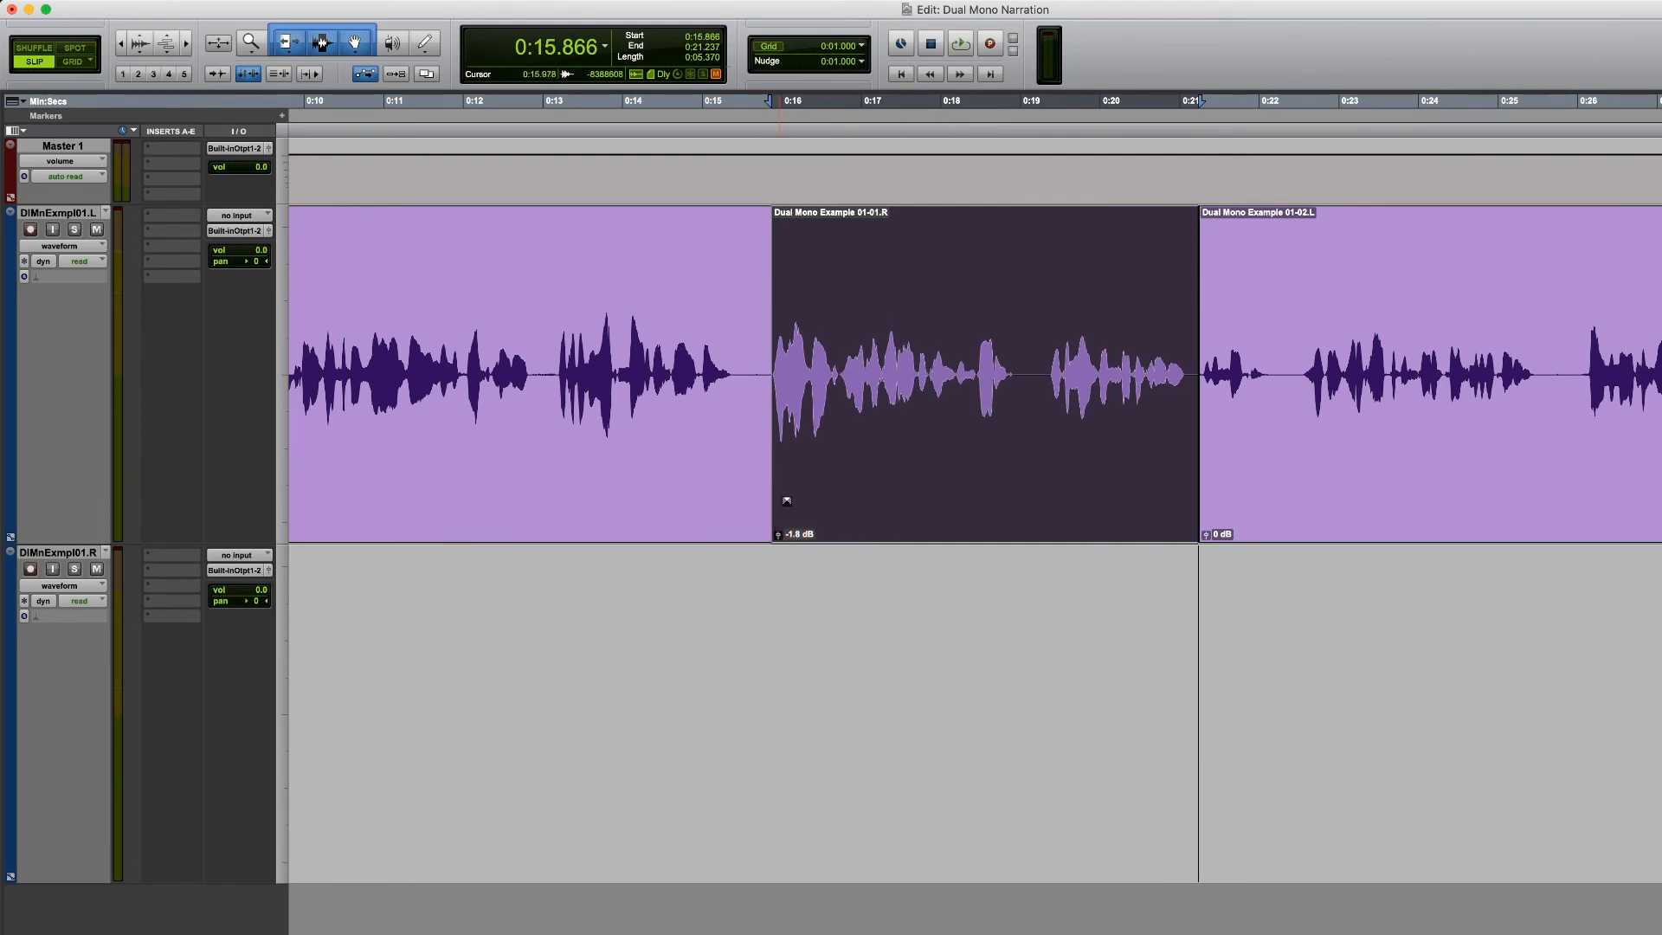
left_click(875, 317)
left_click(874, 317)
left_click(1388, 321)
left_click(616, 317)
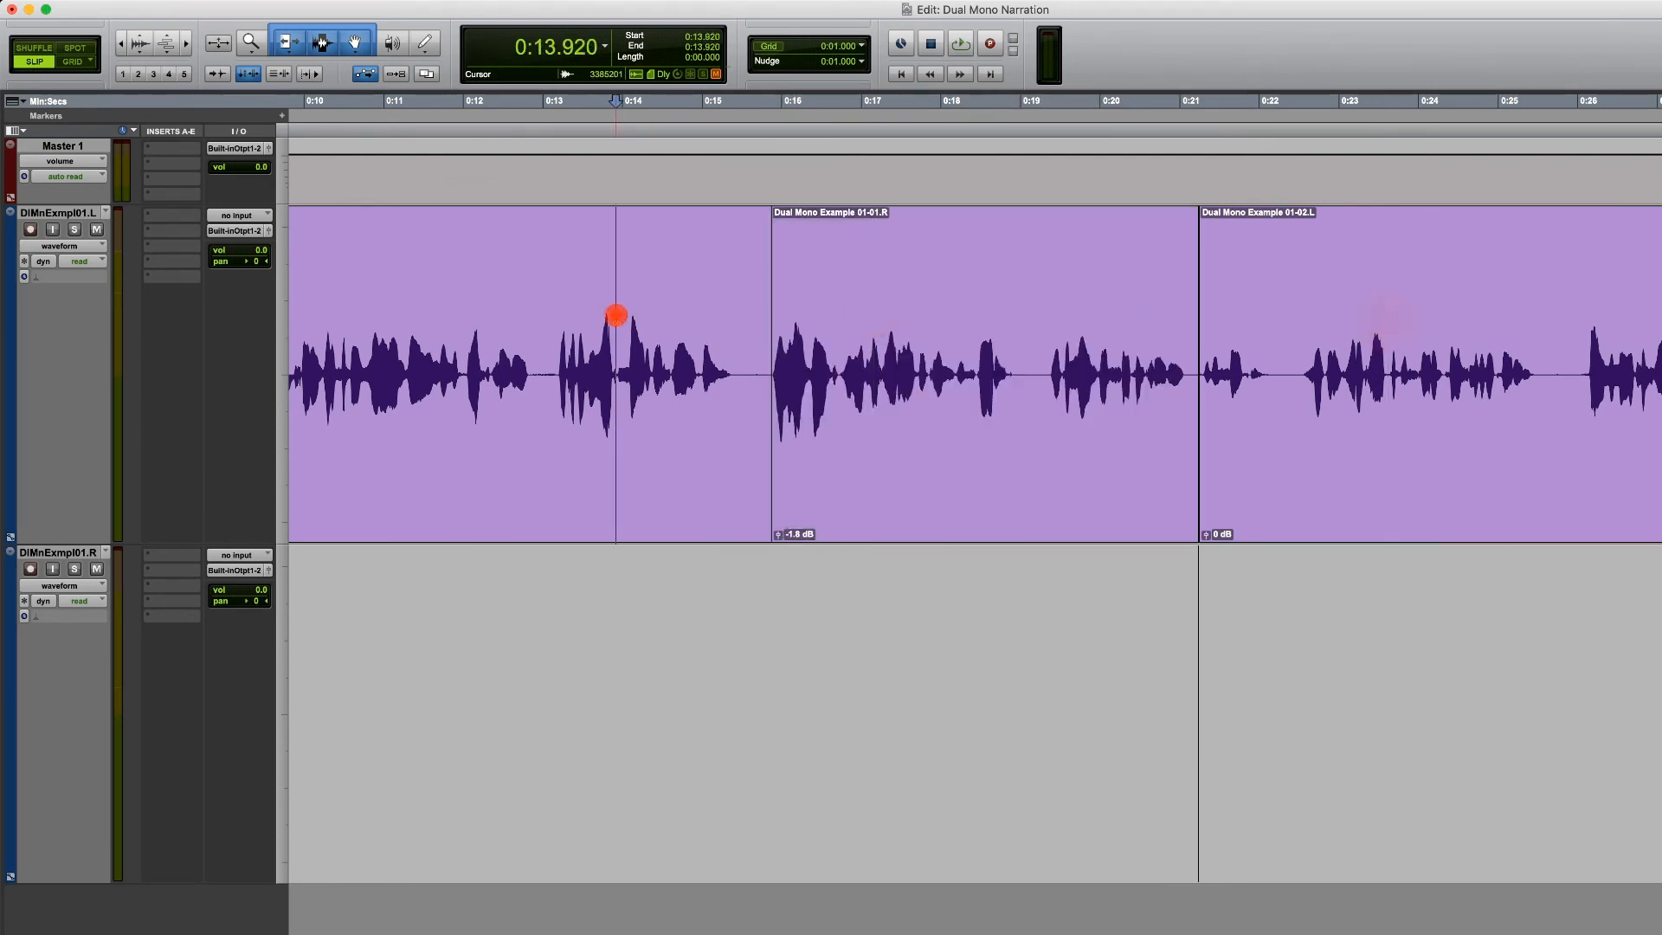
- Play the repaired left-channel track from about 0:13.2 across both edit points to check the level match
key("r")
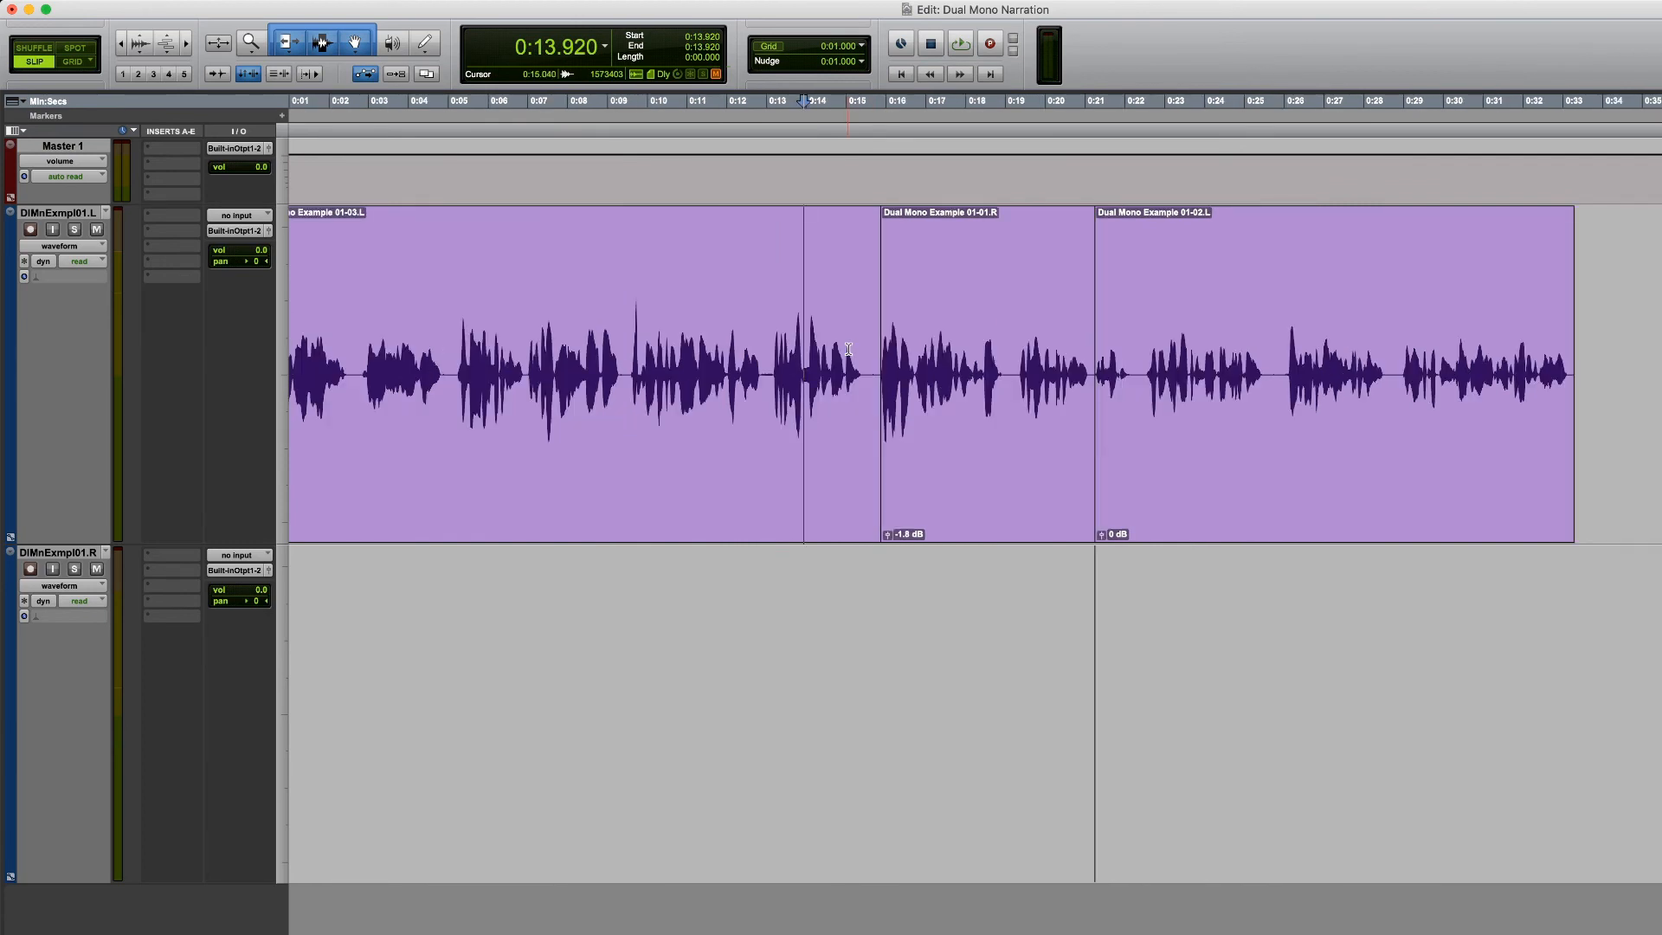
key("b")
key("super+z")
left_click(776, 312)
key("b")
key("space")
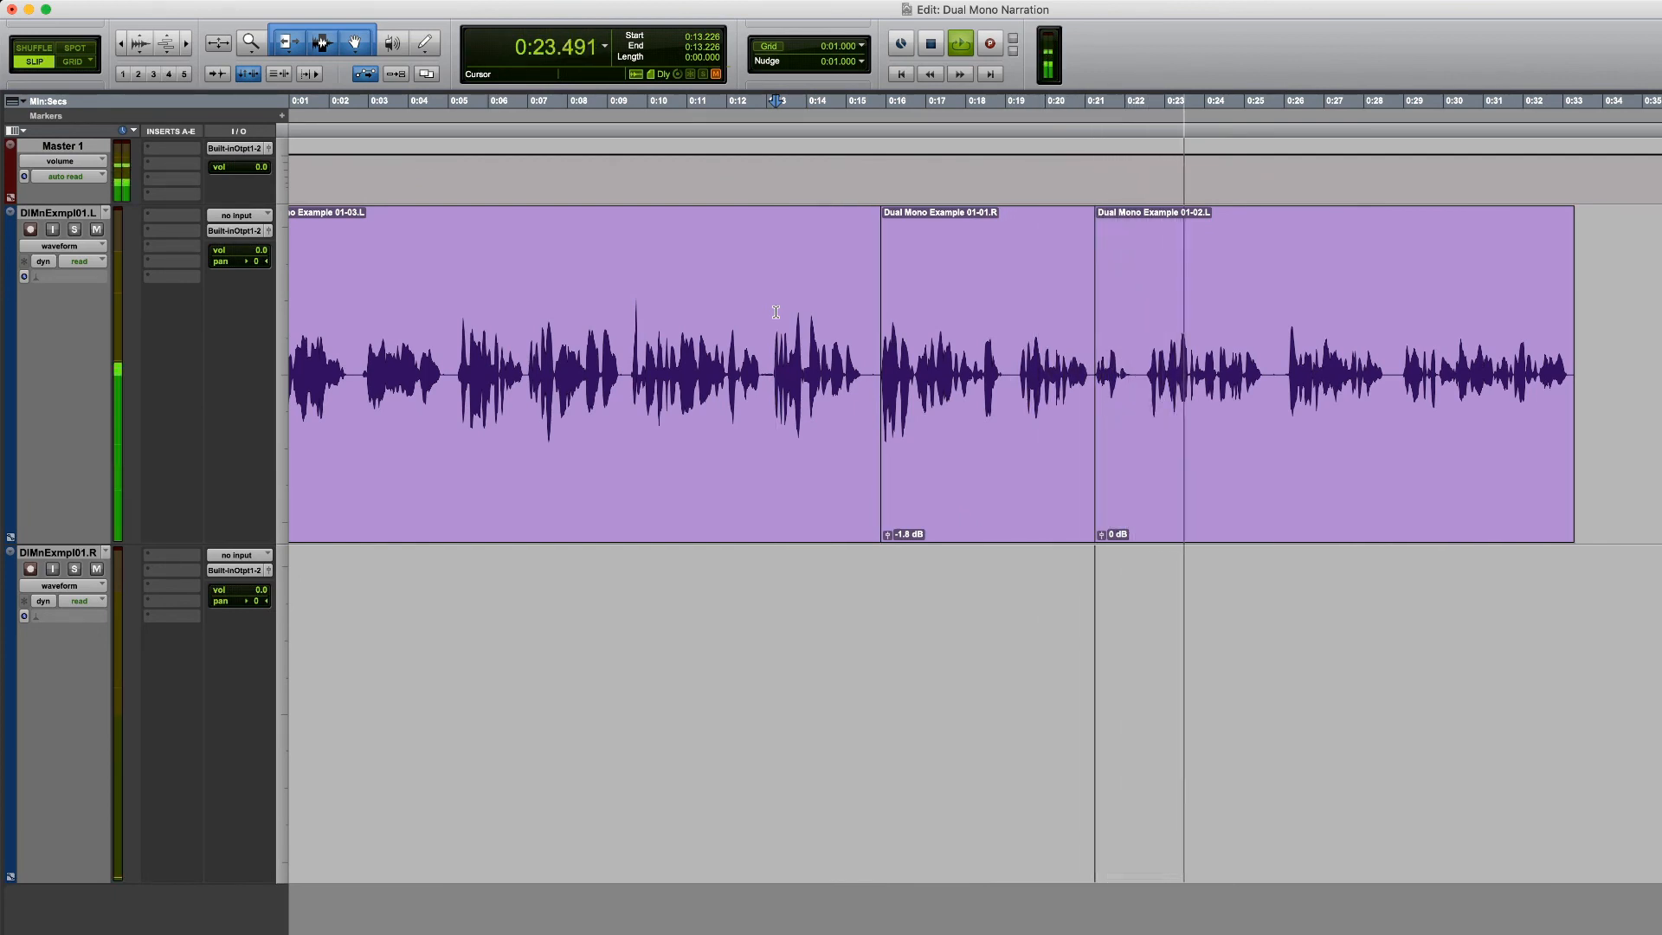
key("space")
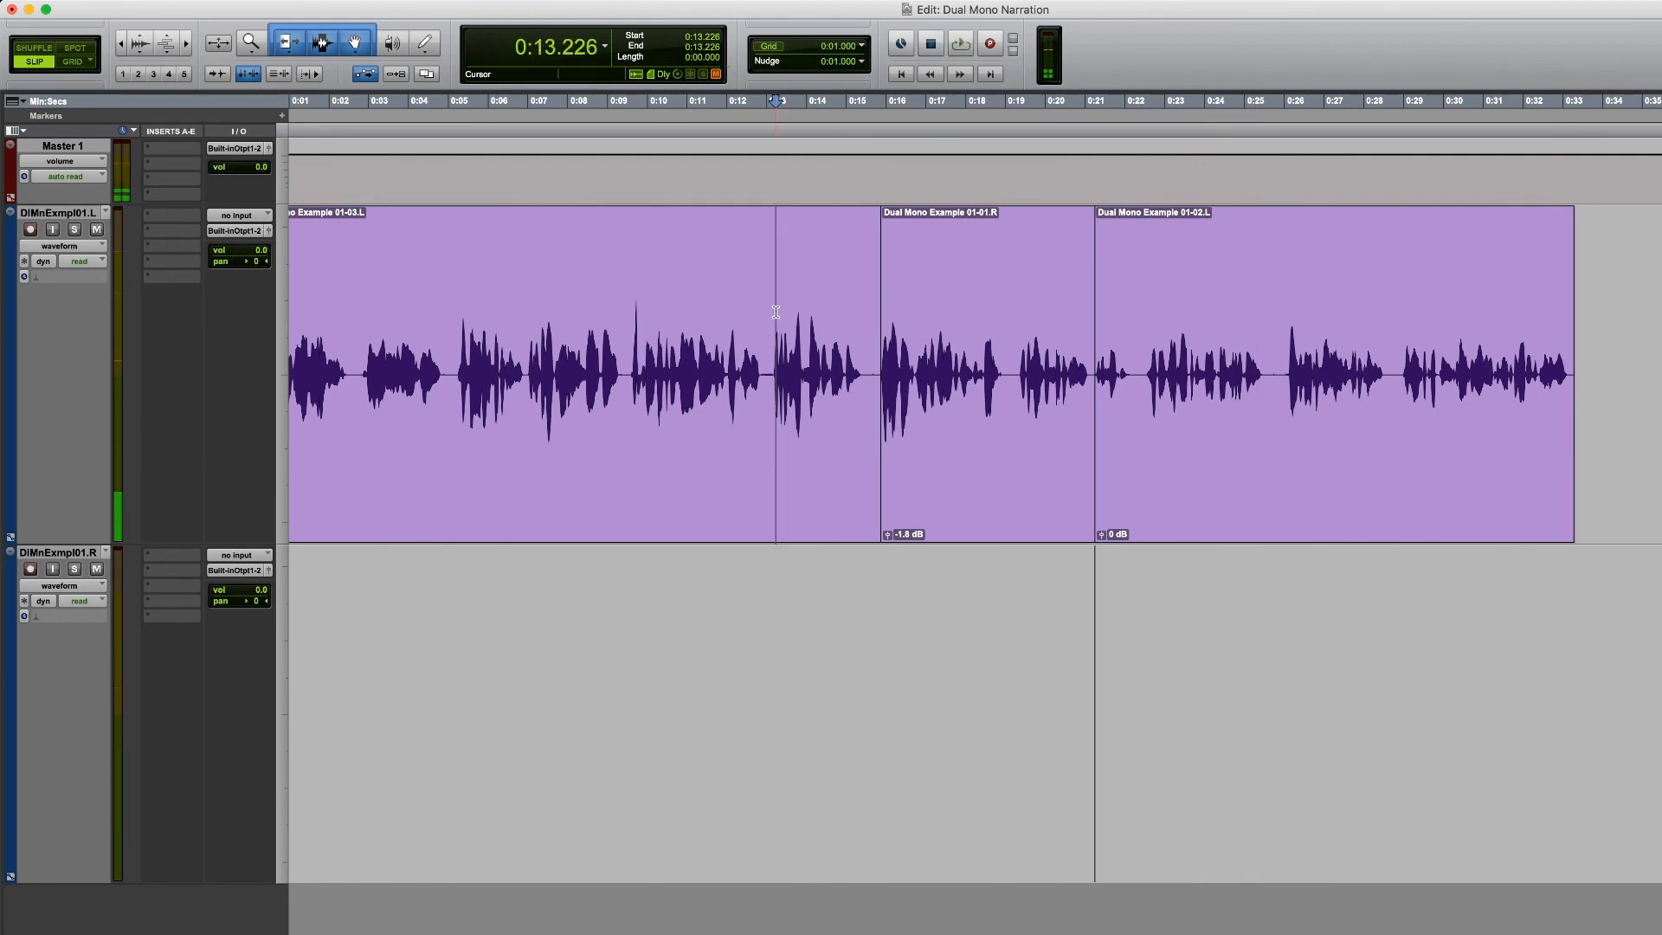
- Delete the emptied right-channel track, DIMnExmpl01.R, including any active clips, and show the whole repaired narration
left_click(52, 553)
right_click(54, 553)
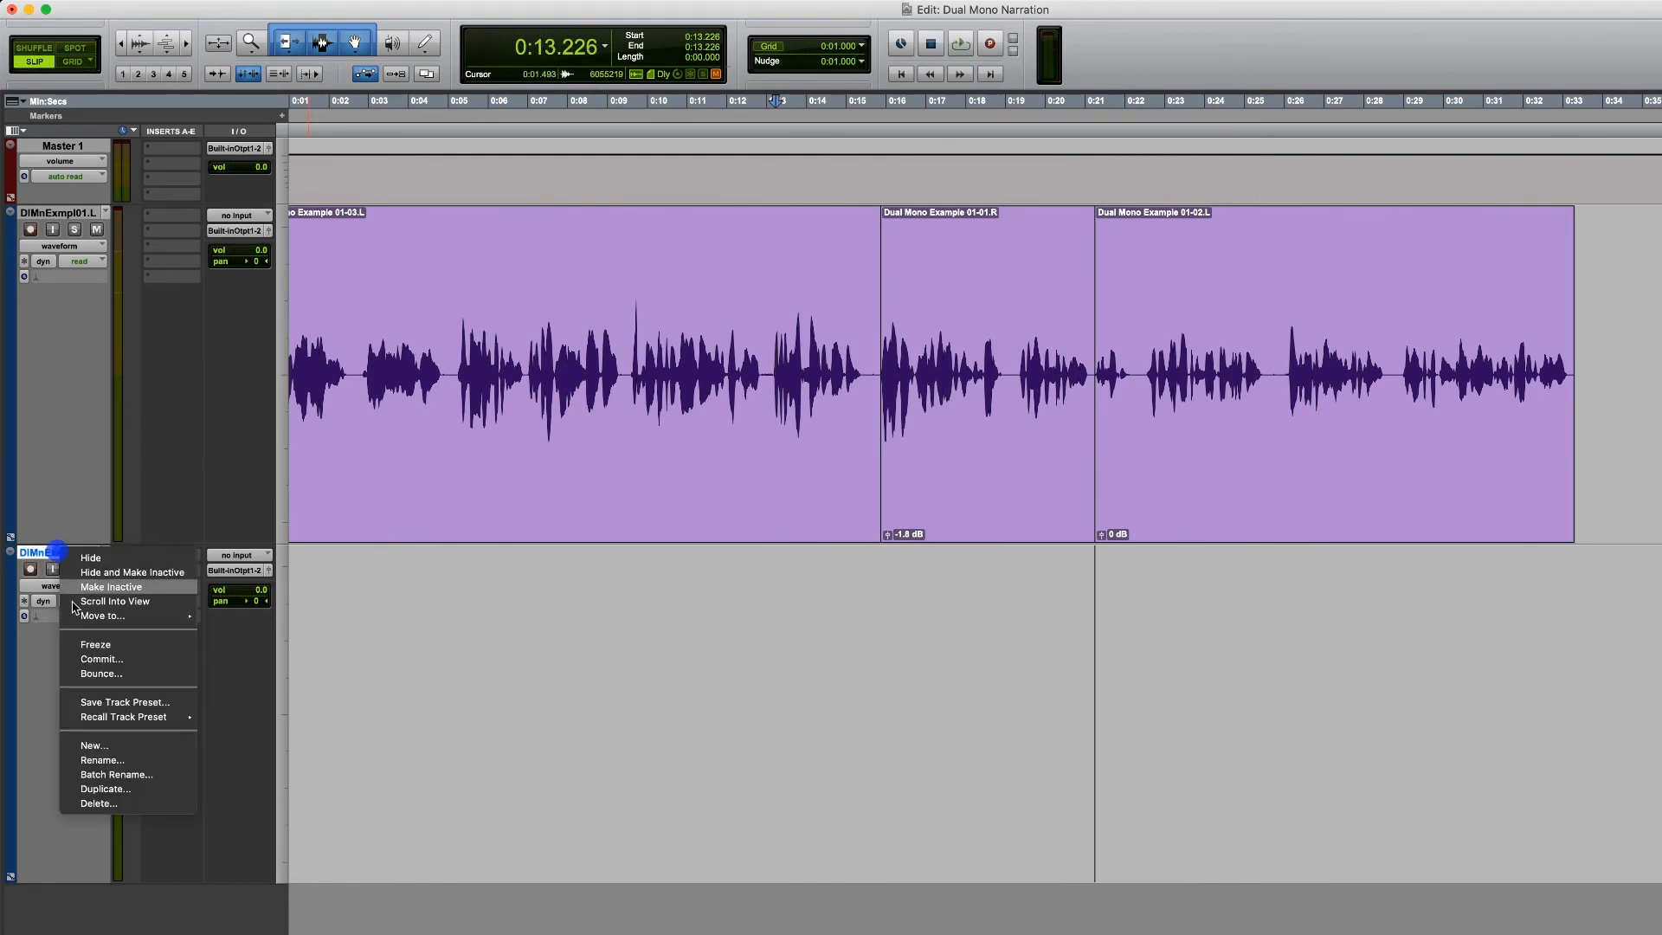
left_click(100, 803)
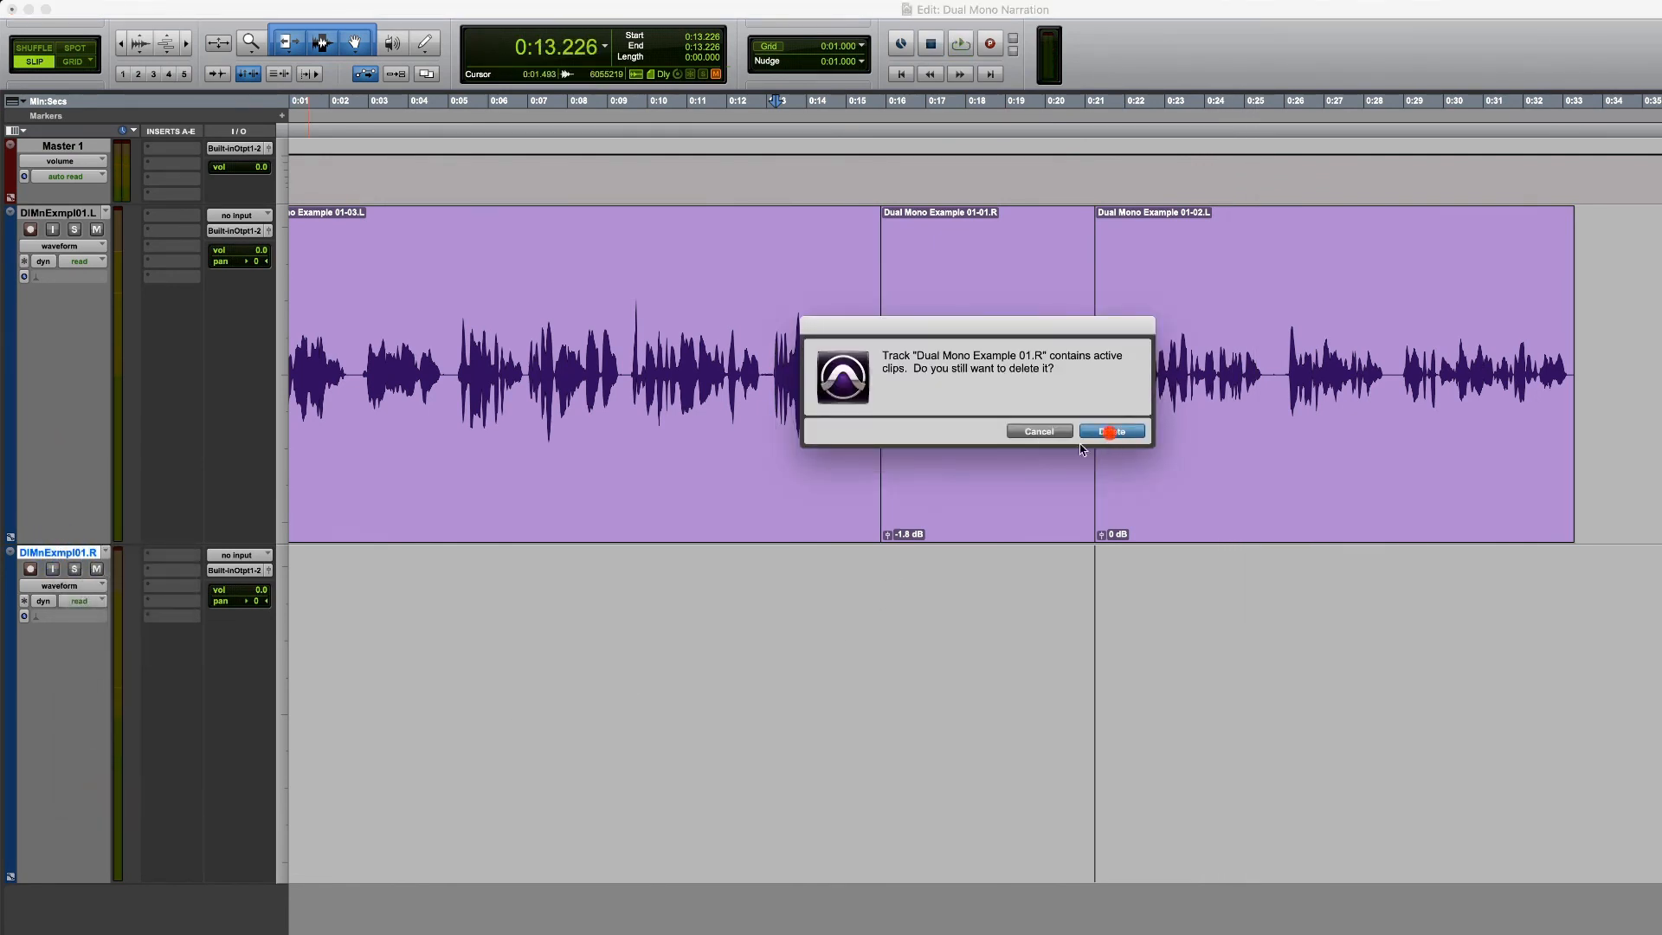
left_click(1110, 432)
left_click(632, 237)
key("r")
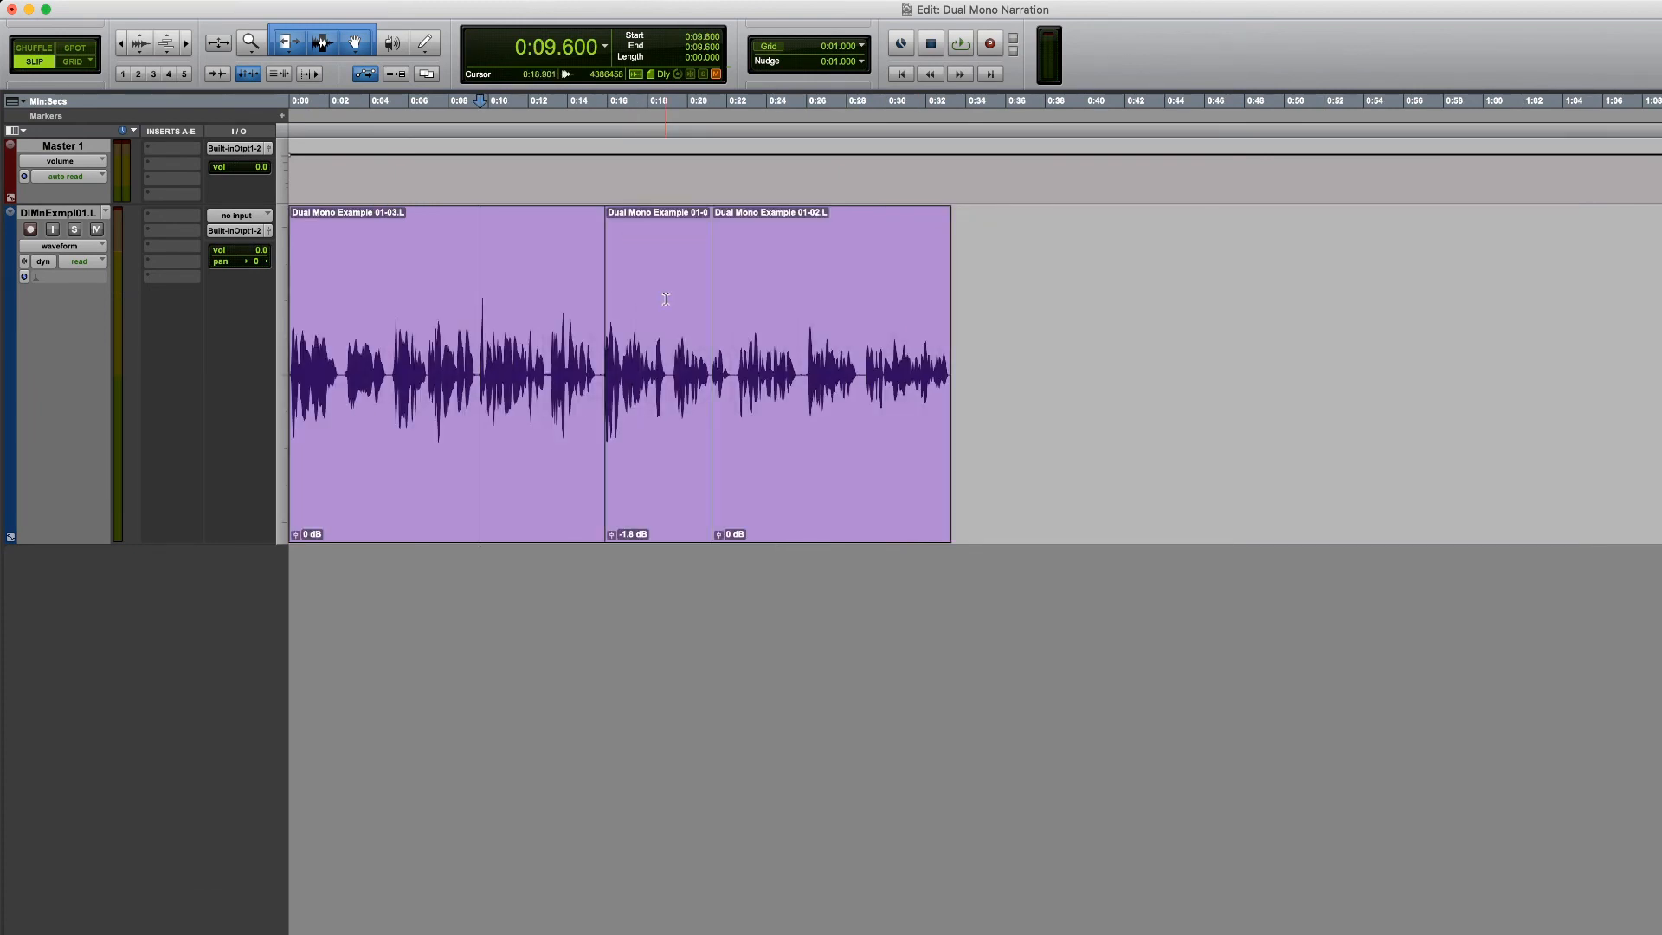